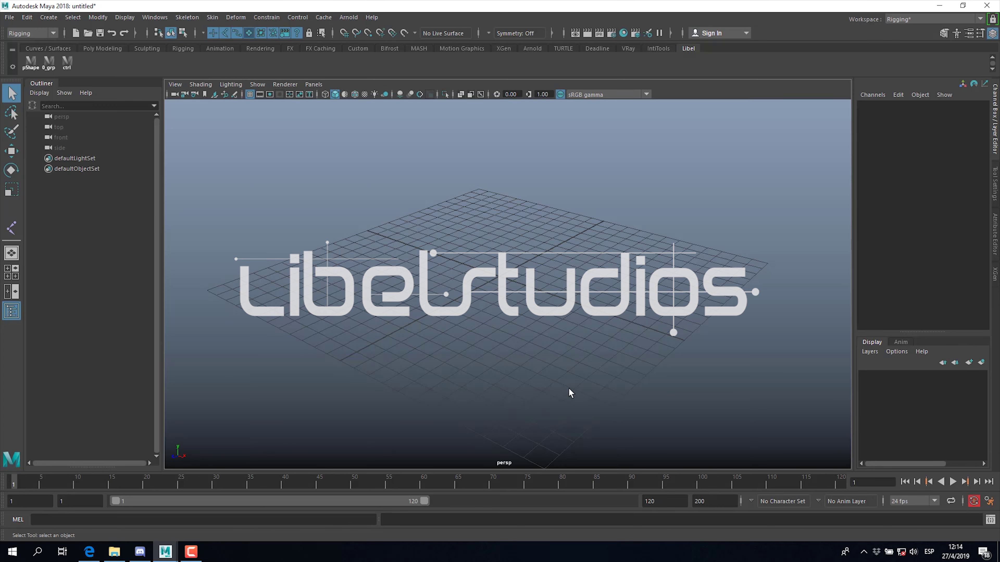
Step: Create a NURBS circle, nurbsCircle1, at the centre of the grid
mouse_move(566, 364)
alt+mouse_down()
mouse_move(637, 379)
mouse_move(579, 362)
mouse_move(594, 382)
alt+mouse_up()
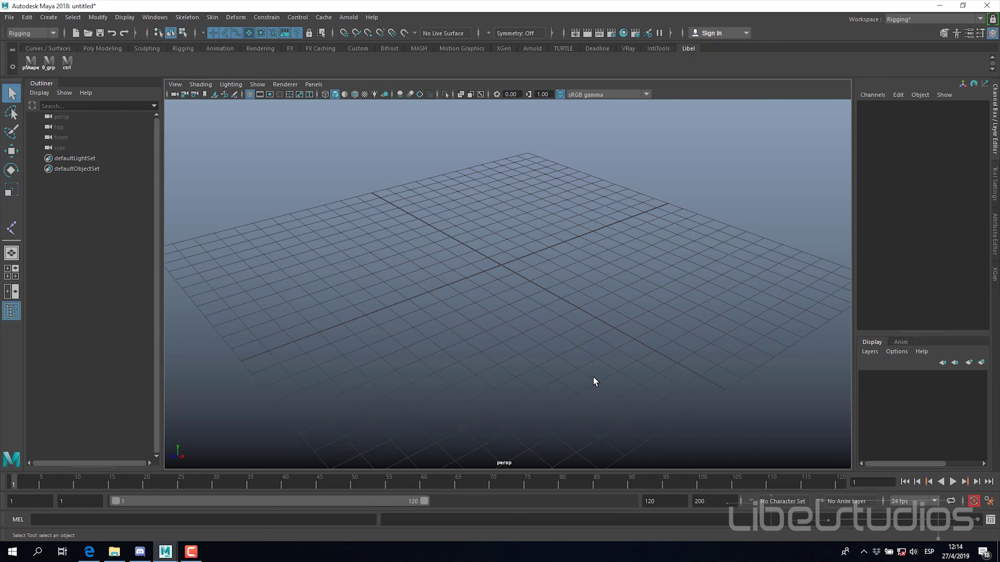
alt+drag(562, 335, 538, 302)
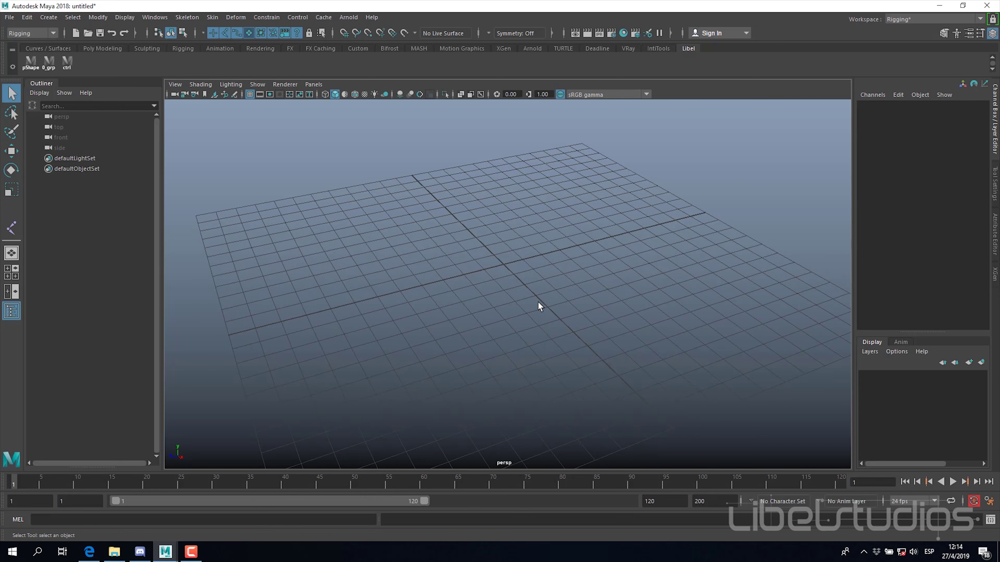
shift+right_click(549, 247)
mouse_move(550, 245)
alt+mouse_down()
mouse_move(462, 246)
mouse_move(493, 270)
mouse_move(484, 260)
alt+mouse_up()
click(58, 18)
mouse_move(78, 44)
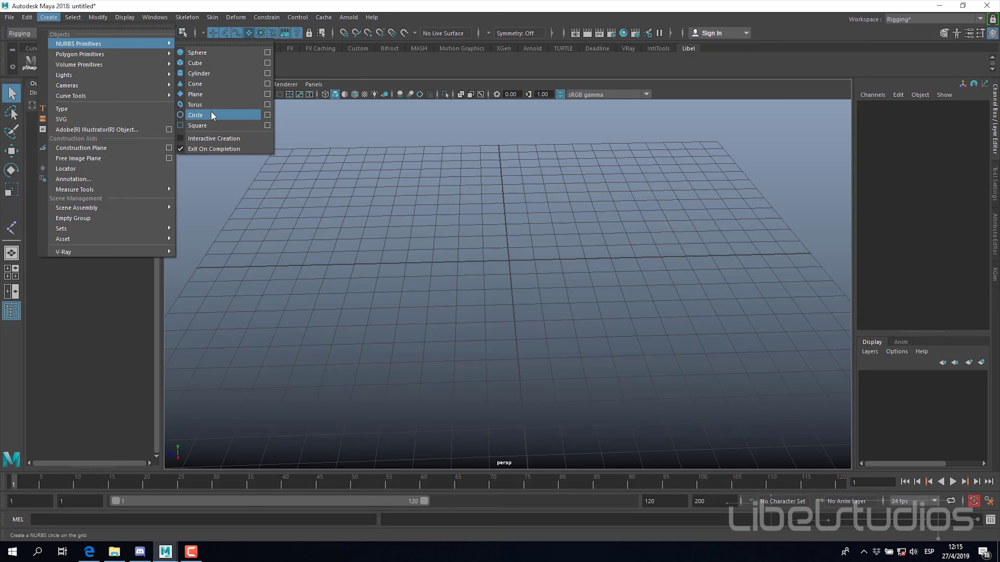
click(213, 115)
alt+drag(412, 211, 456, 245)
Step: Switch to the Move tool with W and bring up the Modify menu
key(w)
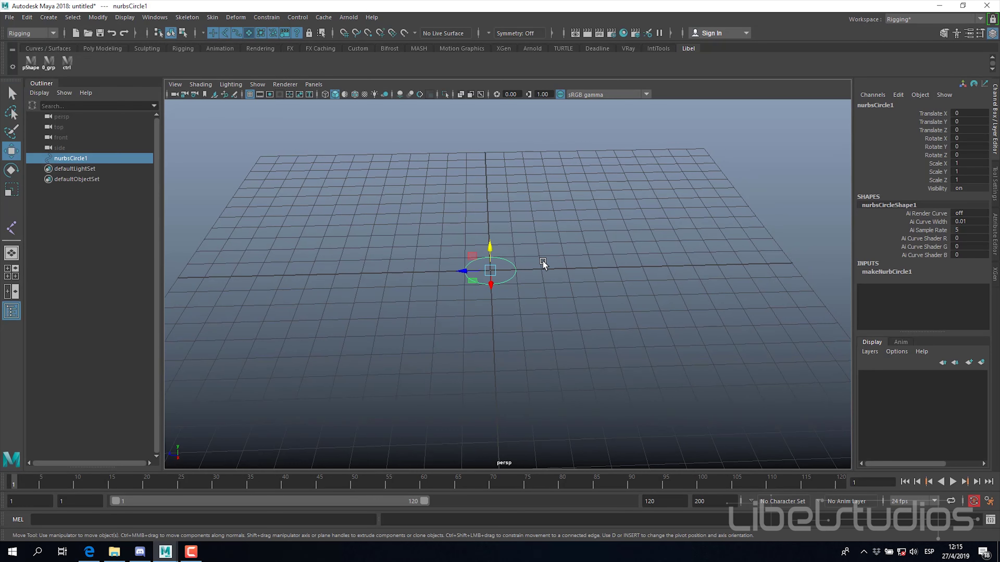
mouse_move(543, 261)
alt+mouse_down()
mouse_move(527, 279)
mouse_move(584, 303)
alt+mouse_up()
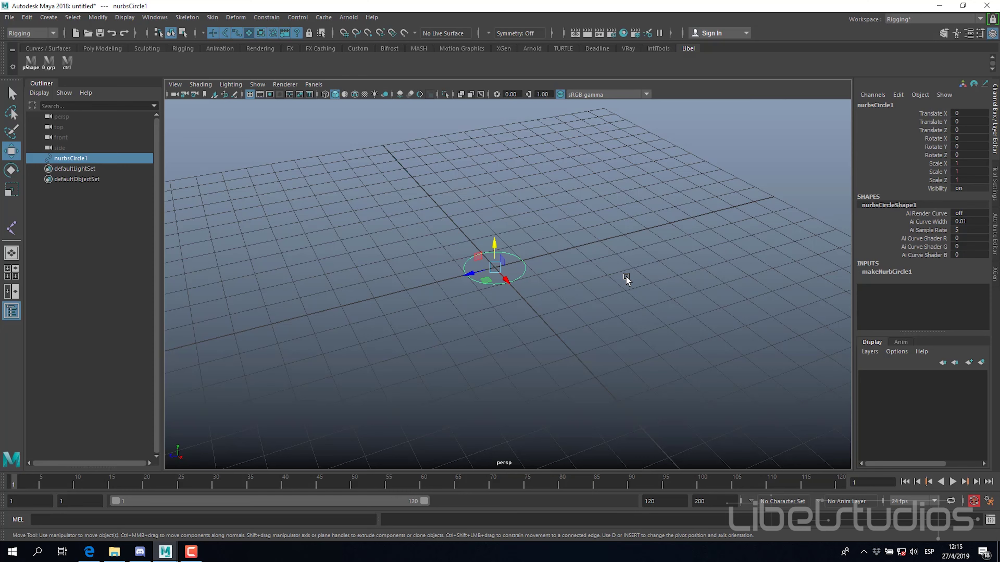
click(98, 17)
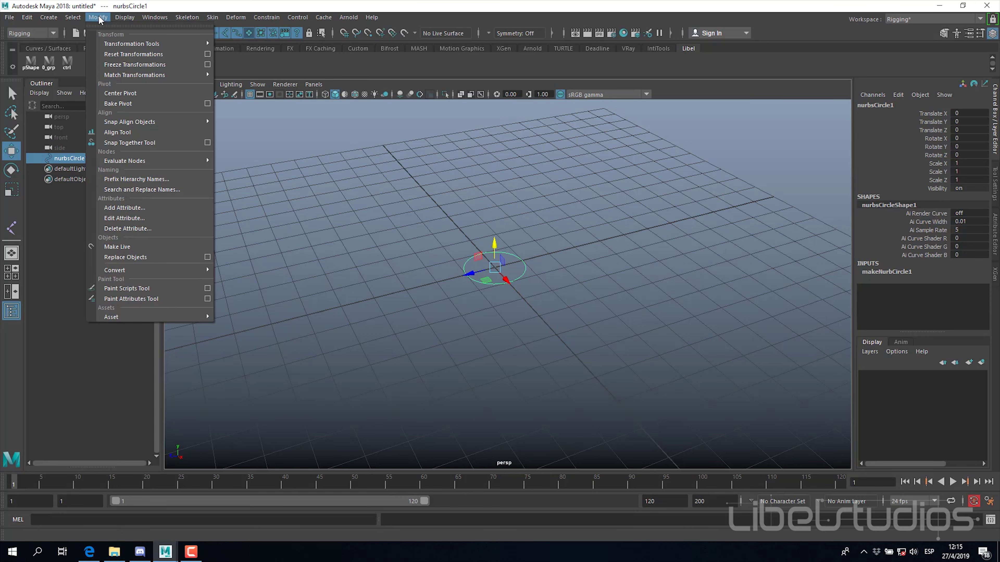
Step: Add a keyable float attribute named Attrjeus to nurbsCircle1 via Add Attribute
click(125, 208)
drag(351, 149, 314, 136)
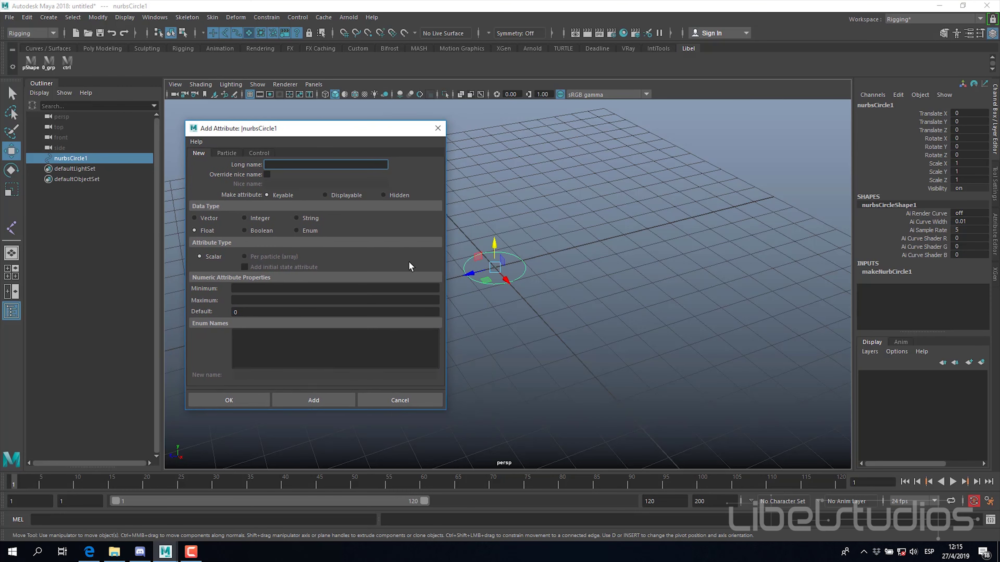
drag(297, 129, 297, 122)
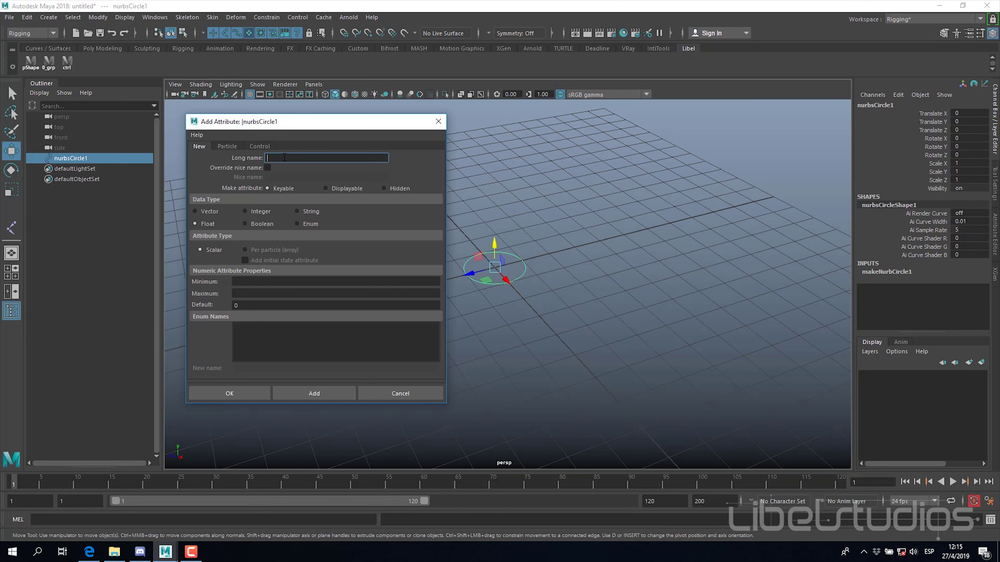
text(attr)
text(jeus)
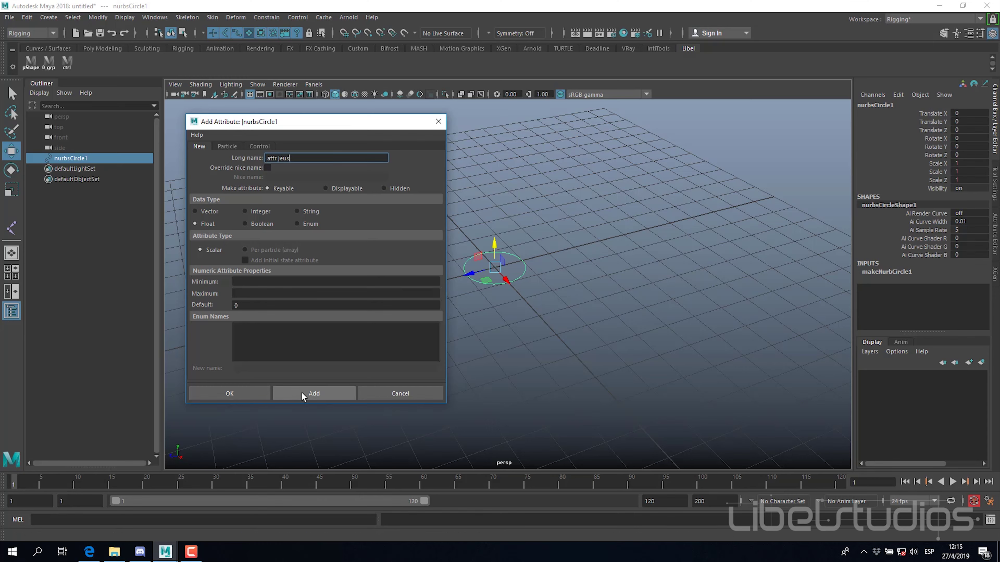
click(301, 393)
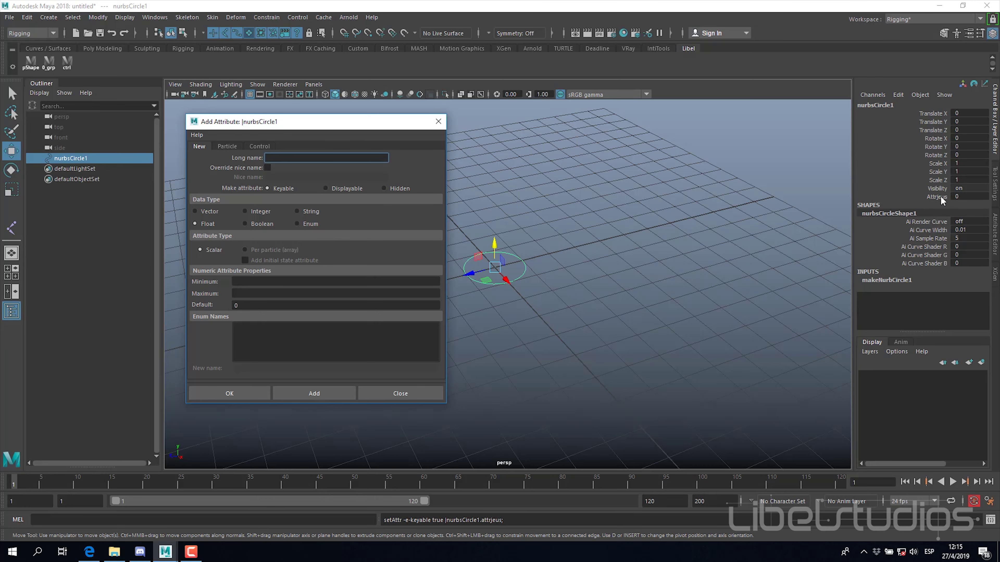
alt+drag(619, 236, 633, 271)
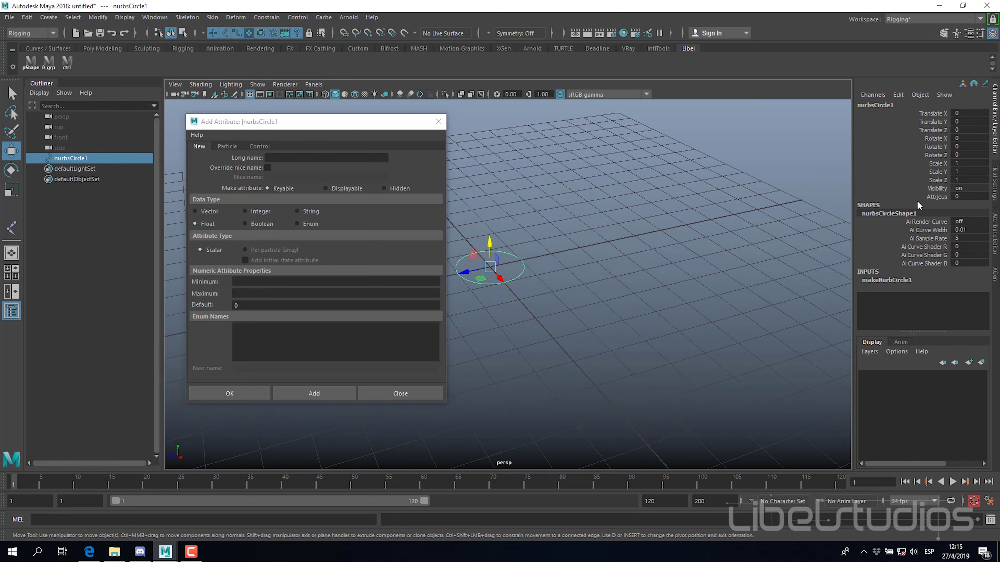
Step: Undo Attrjeus and add a keyable float attribute named moverCara instead
key(ctrl+z)
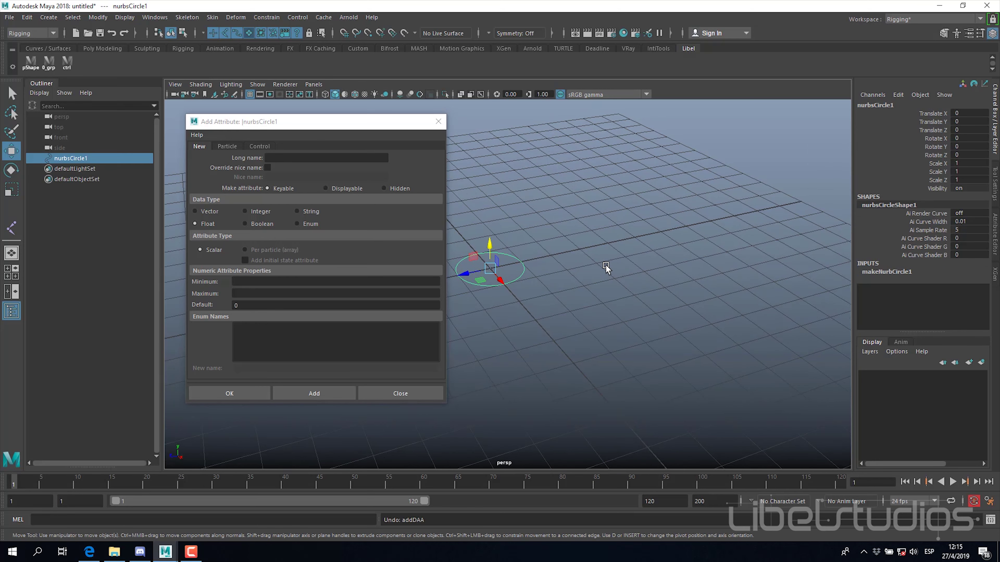
key(ctrl+z)
click(320, 159)
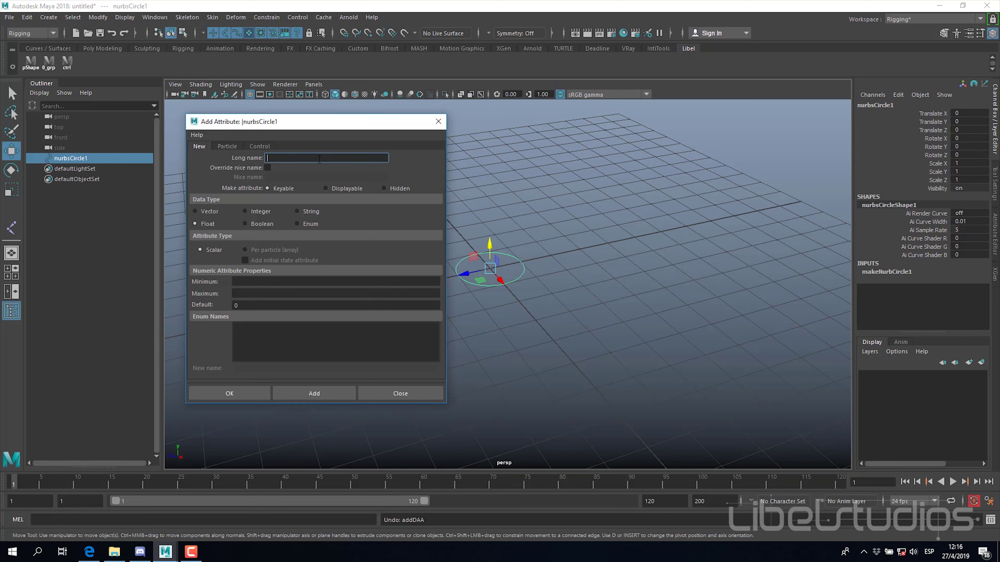
text(mover)
text(ara)
click(304, 390)
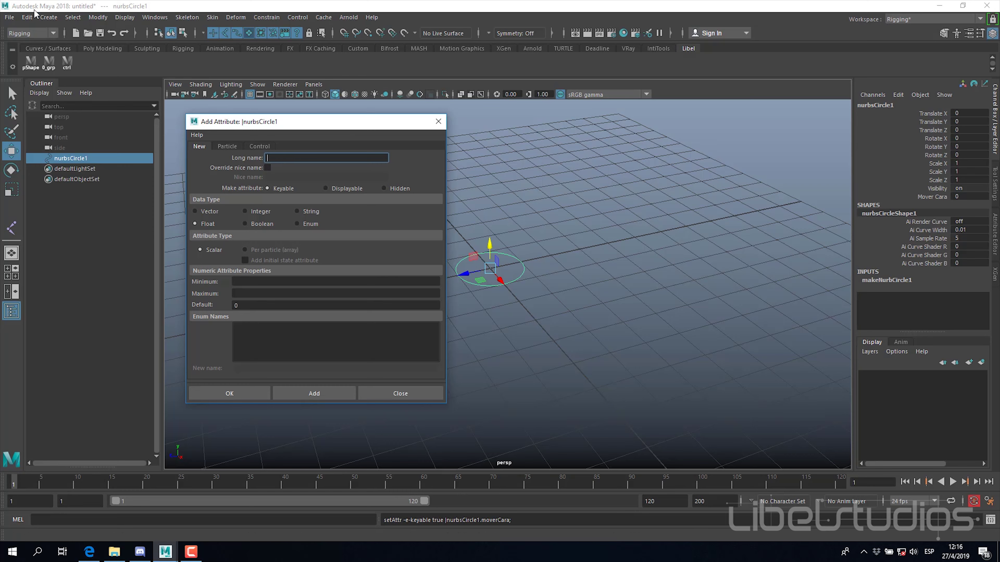
Step: Give moverCara the nice name jajajaja in the Edit Attribute dialog
click(98, 17)
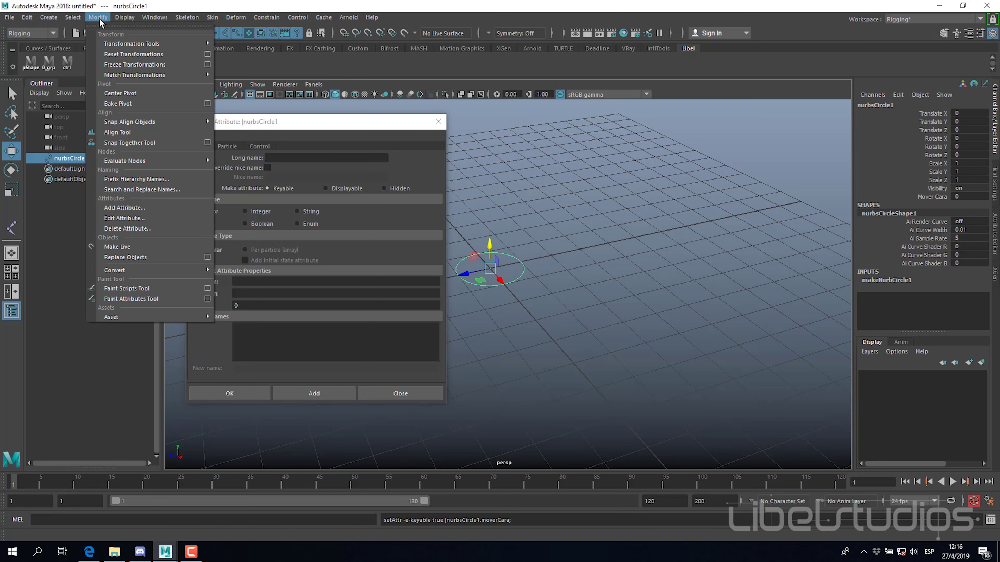
click(124, 218)
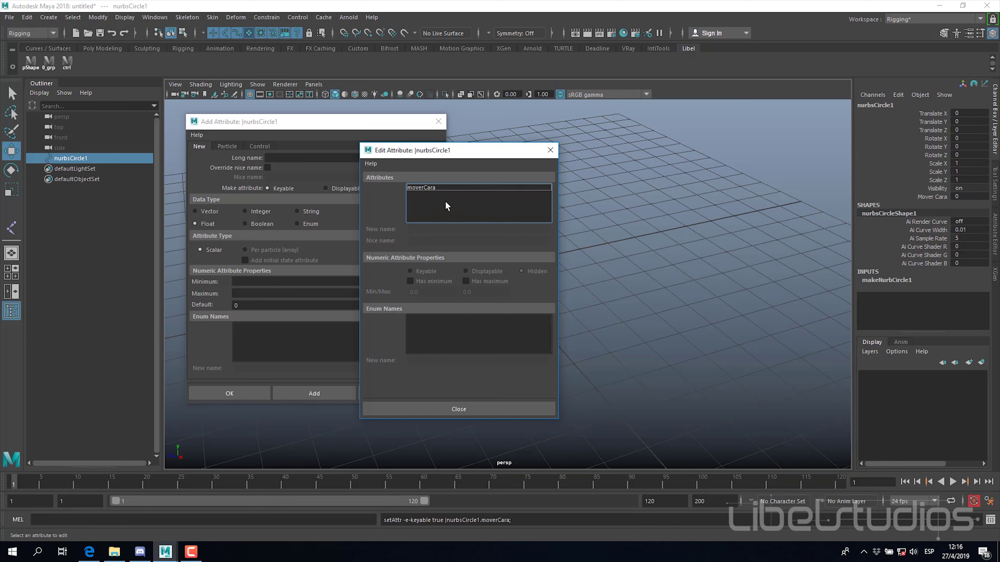
click(425, 188)
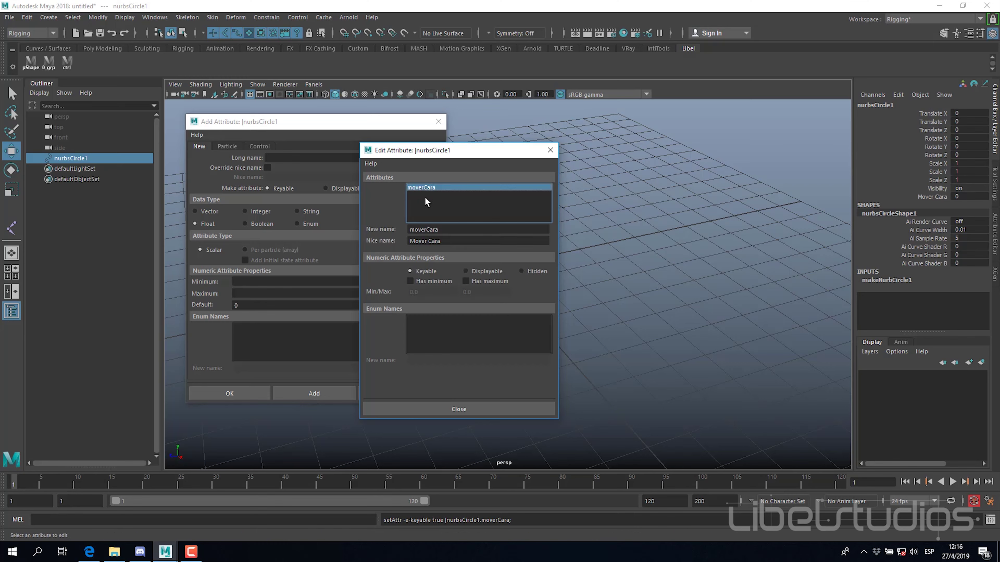
click(428, 242)
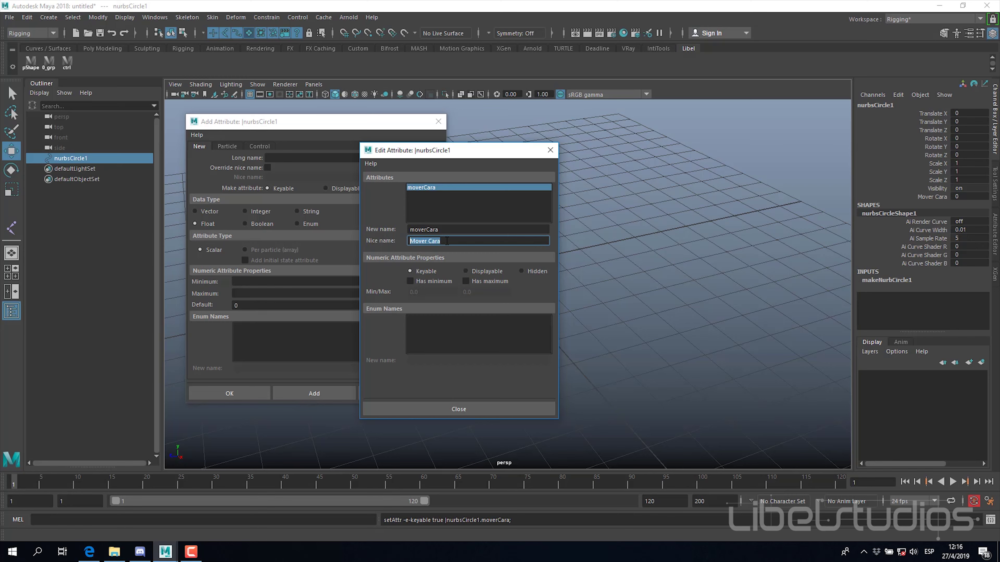
text(jajajaja)
click(459, 416)
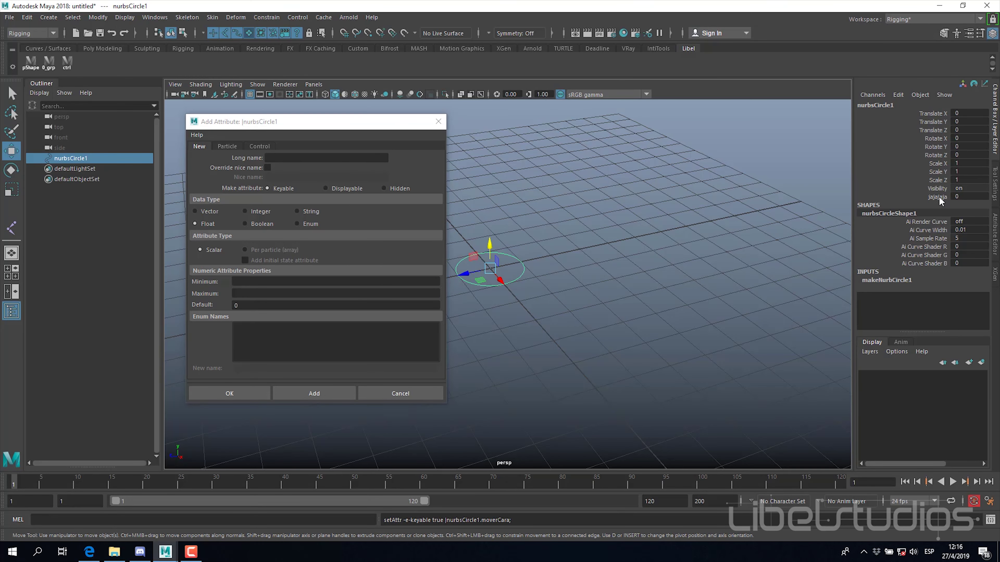
Step: Reopen Edit Attribute and clear moverCara's jajajaja nice name
click(97, 17)
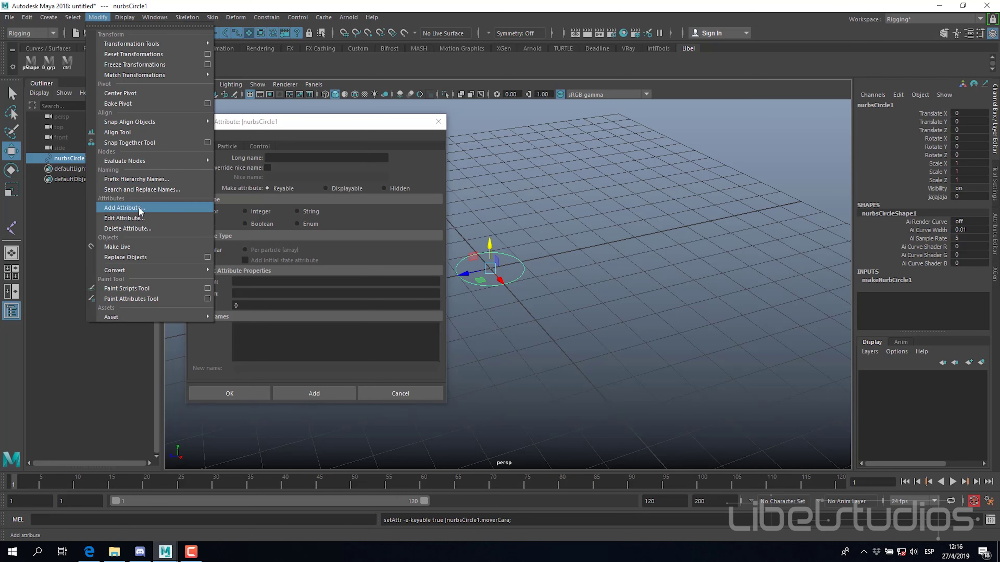
click(141, 219)
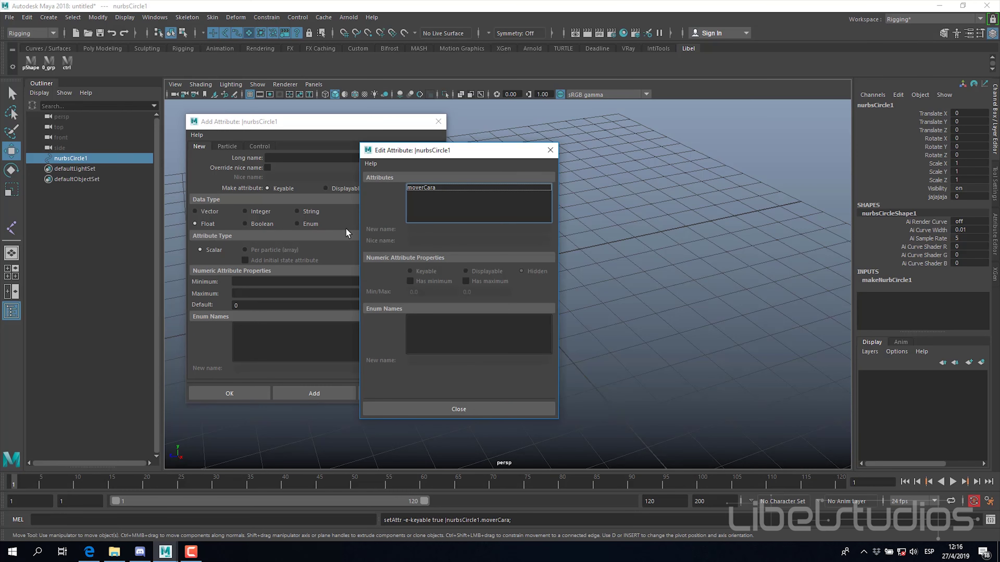
click(428, 187)
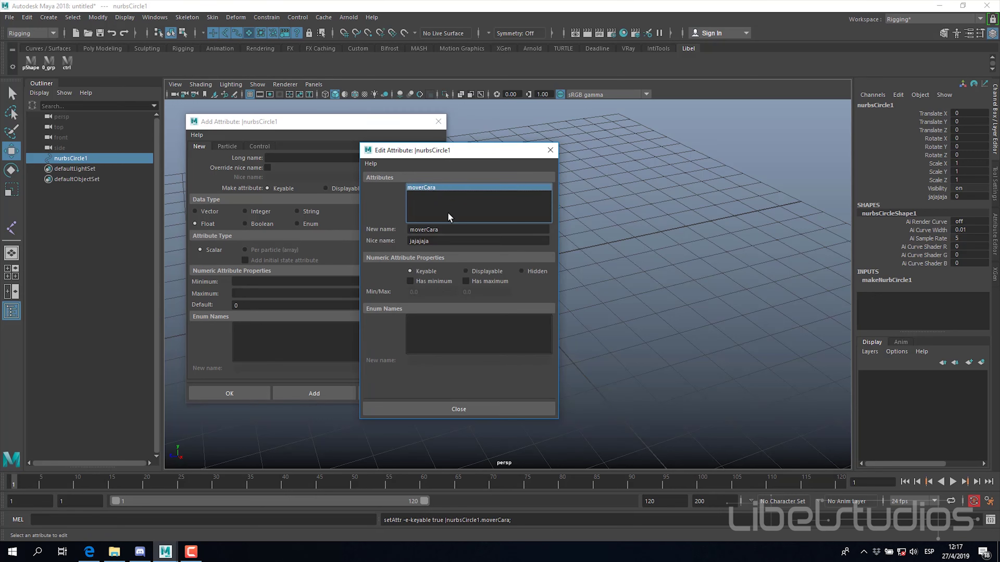
click(452, 230)
click(446, 238)
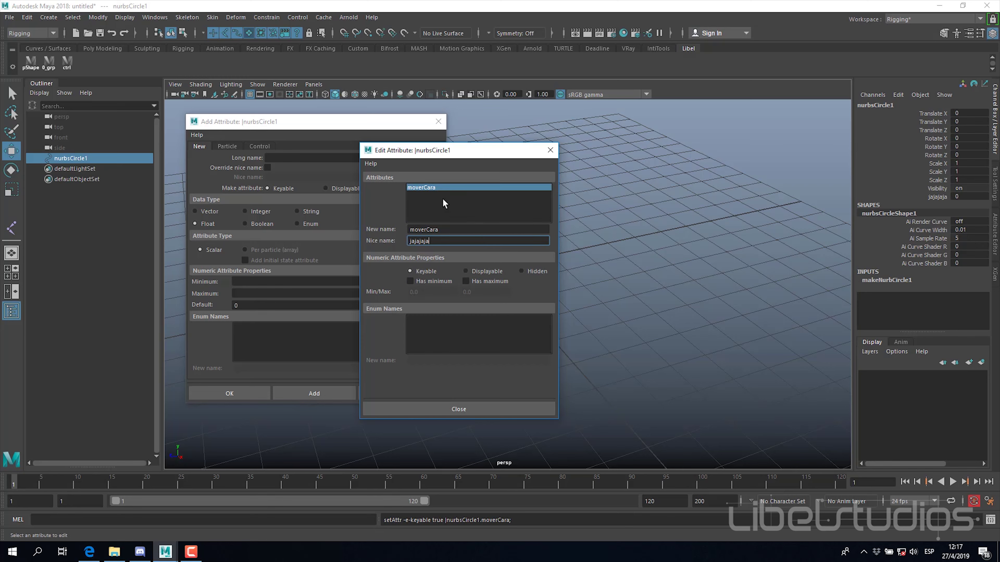
key(ctrl+a)
click(465, 408)
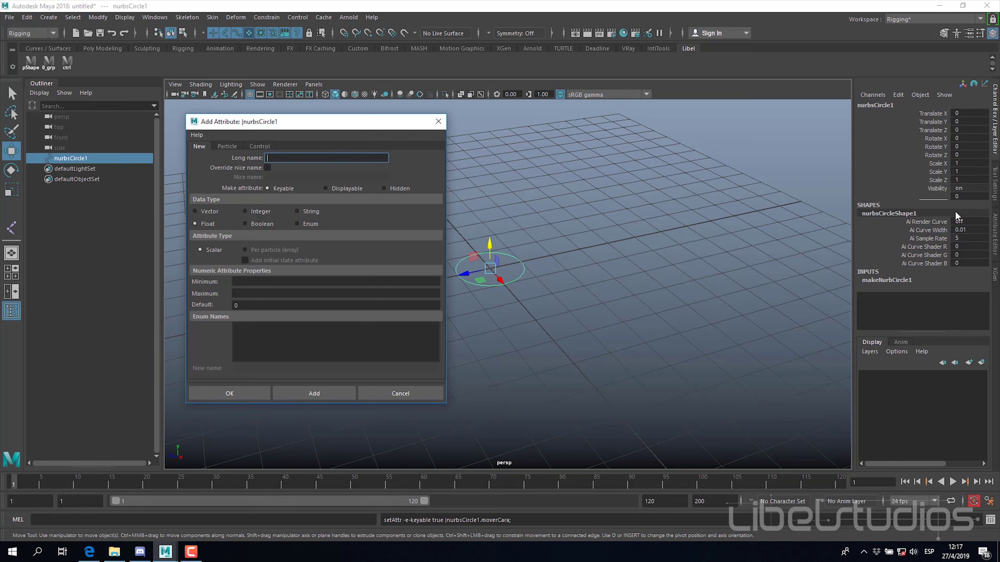
drag(930, 114, 931, 188)
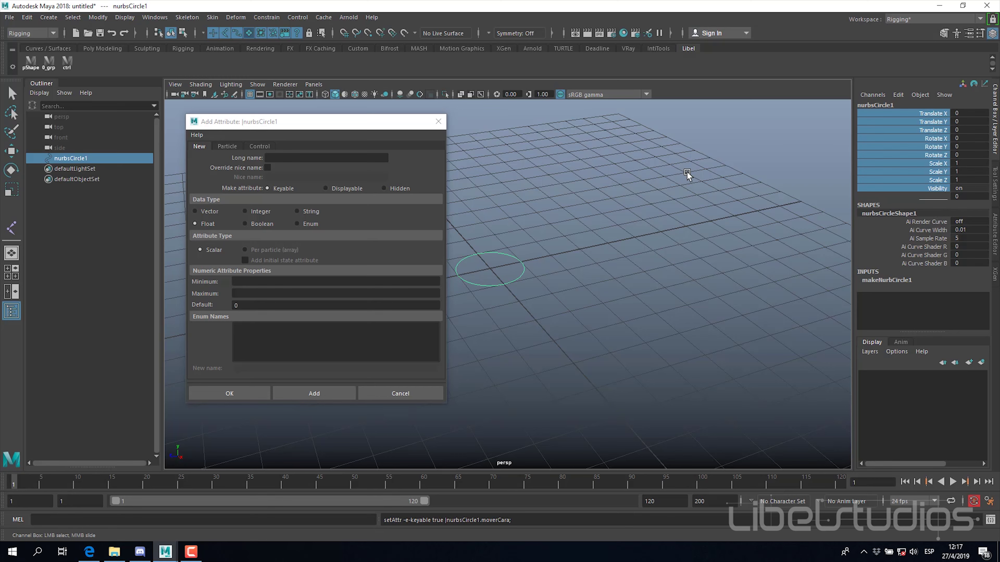
click(913, 196)
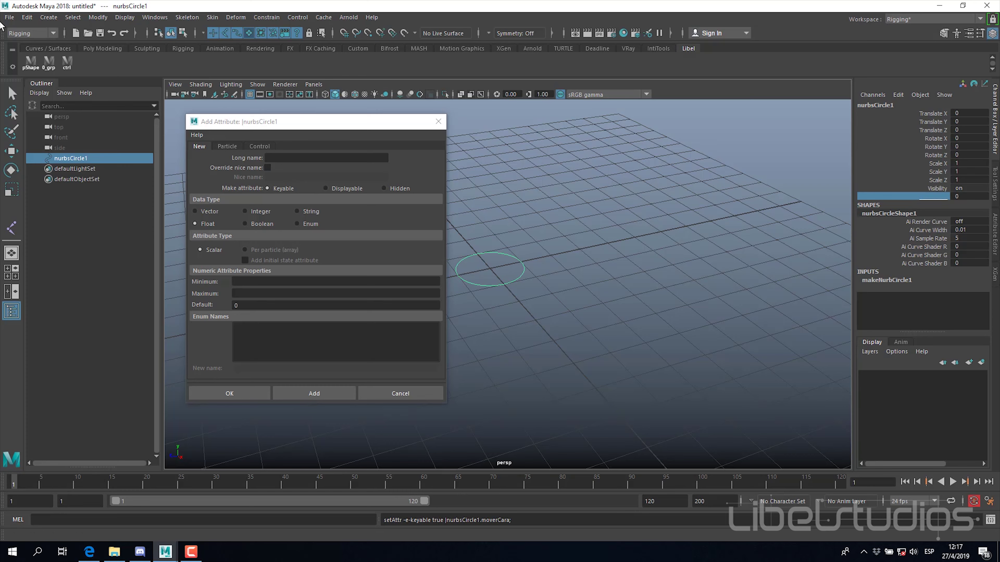
drag(278, 128, 271, 134)
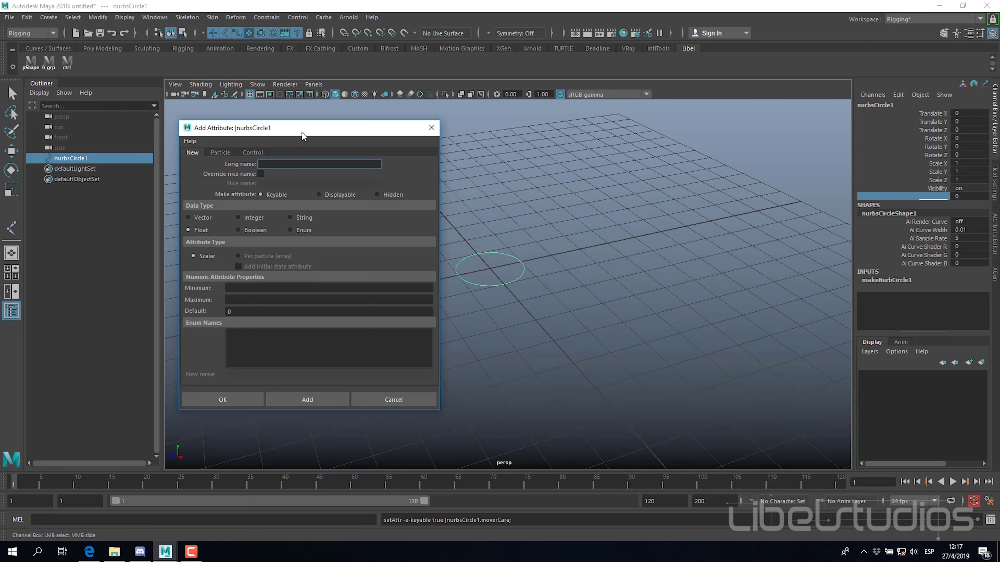
drag(302, 132, 325, 125)
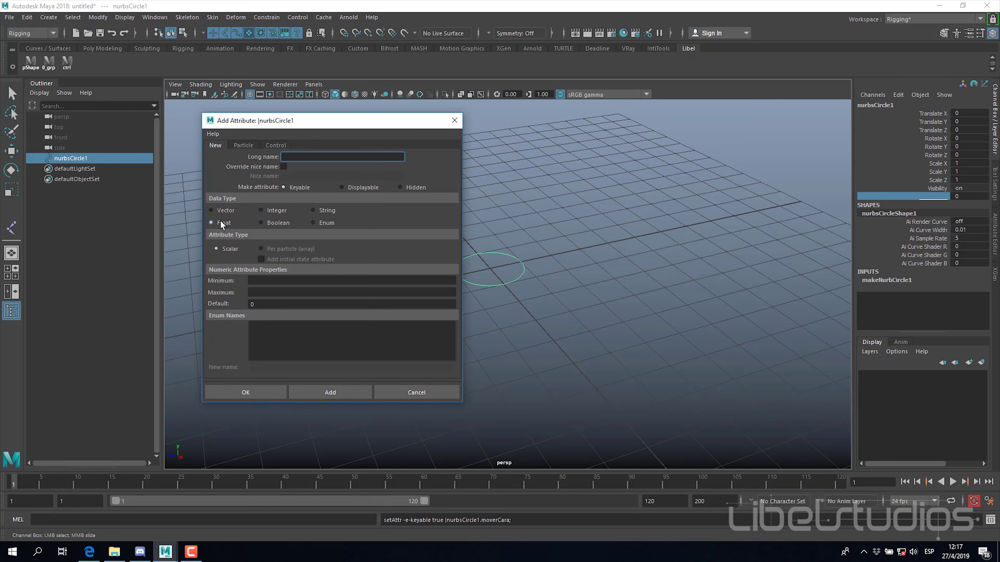
click(961, 197)
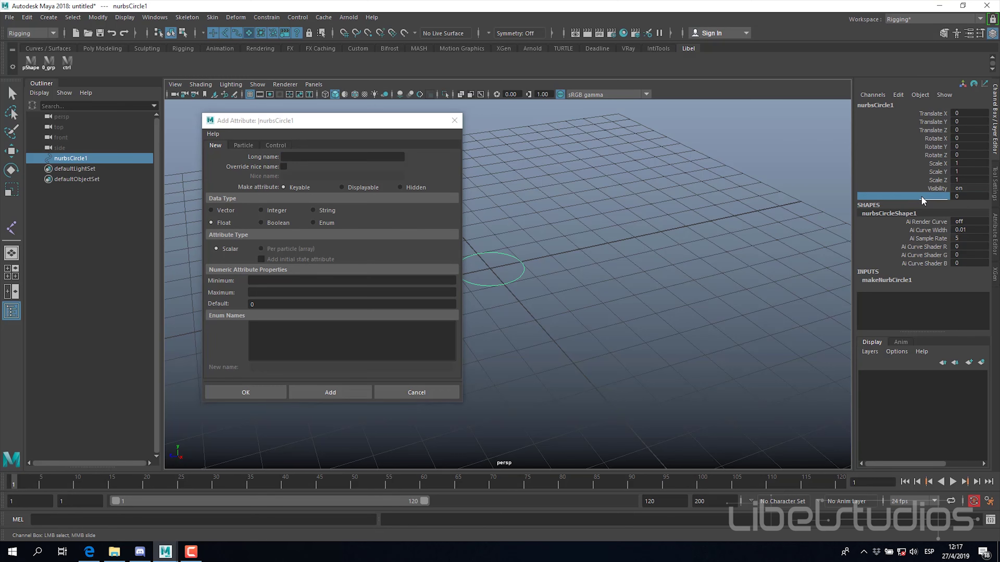
mouse_move(924, 201)
middle_down()
mouse_move(595, 198)
mouse_move(556, 207)
mouse_move(712, 207)
mouse_move(599, 210)
middle_up()
middle_drag(595, 164, 590, 164)
double_click(965, 197)
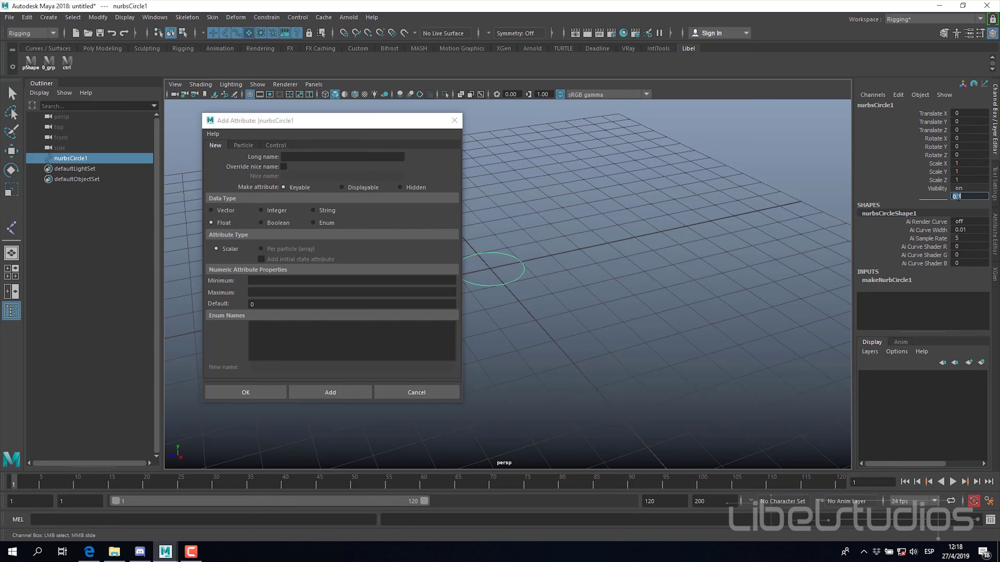
double_click(970, 196)
text(847)
key(BackSpace)
text(8)
key(Return)
click(976, 198)
text(89162)
key(Return)
click(964, 194)
text(215611)
key(Return)
click(957, 196)
Step: Add a keyable Vector attribute named vector, fixing the invalid 1_vector name
drag(305, 123, 298, 123)
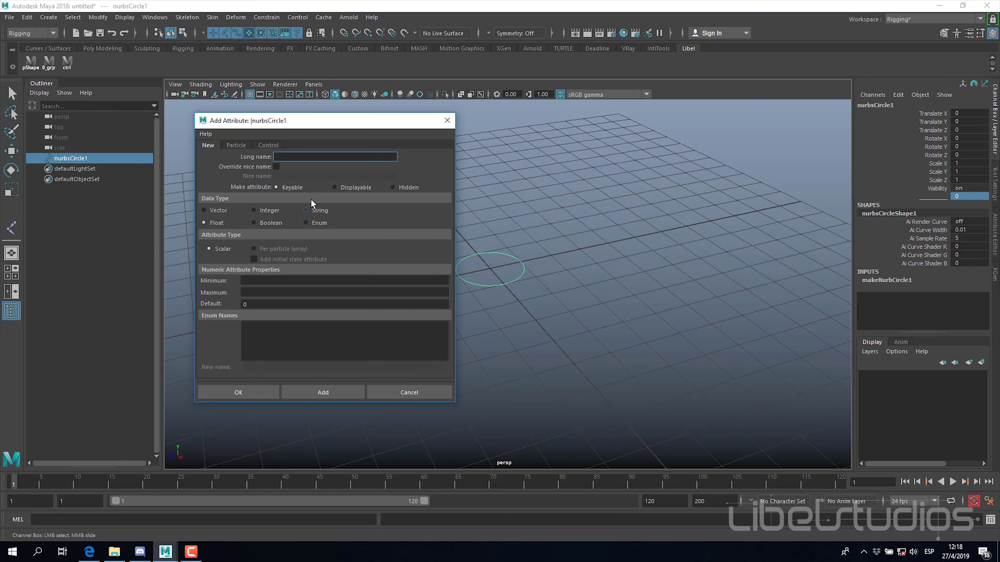
text(1)
text(_attr)
drag(283, 157, 308, 157)
text(vector)
click(216, 211)
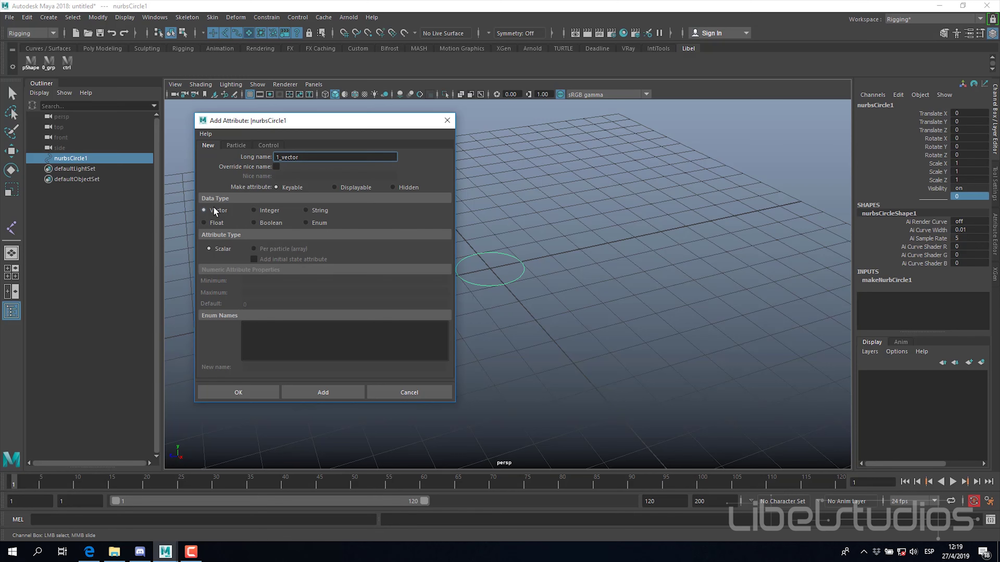
click(322, 390)
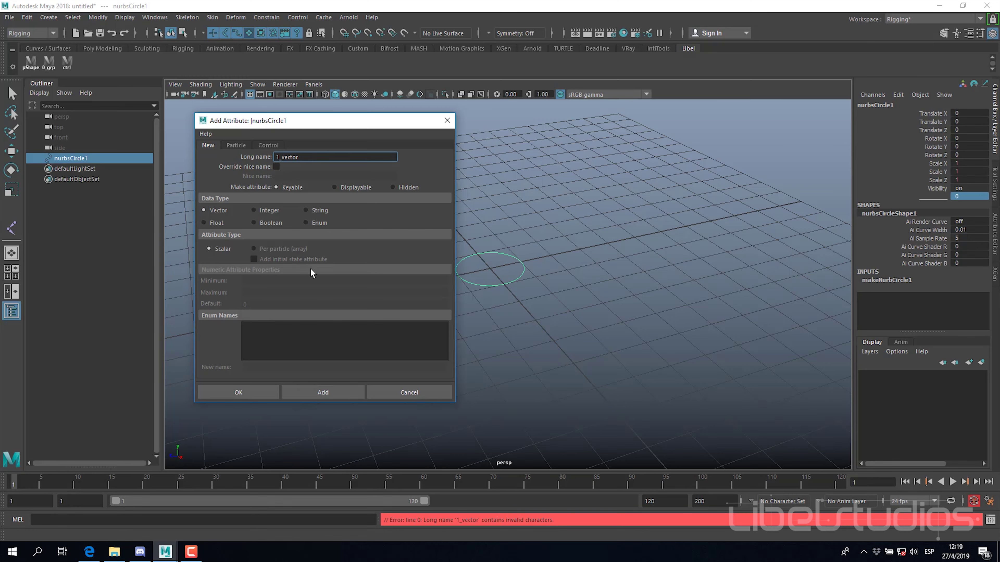
drag(298, 156, 278, 157)
click(331, 397)
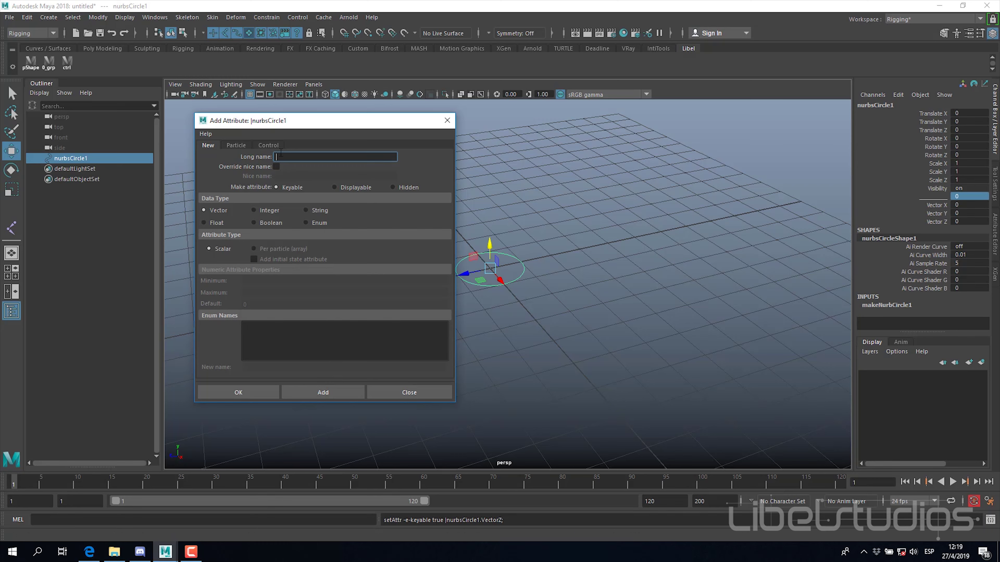
Step: Rename nurbsCircle1 to judjdd in the Outliner
double_click(84, 158)
text(1)
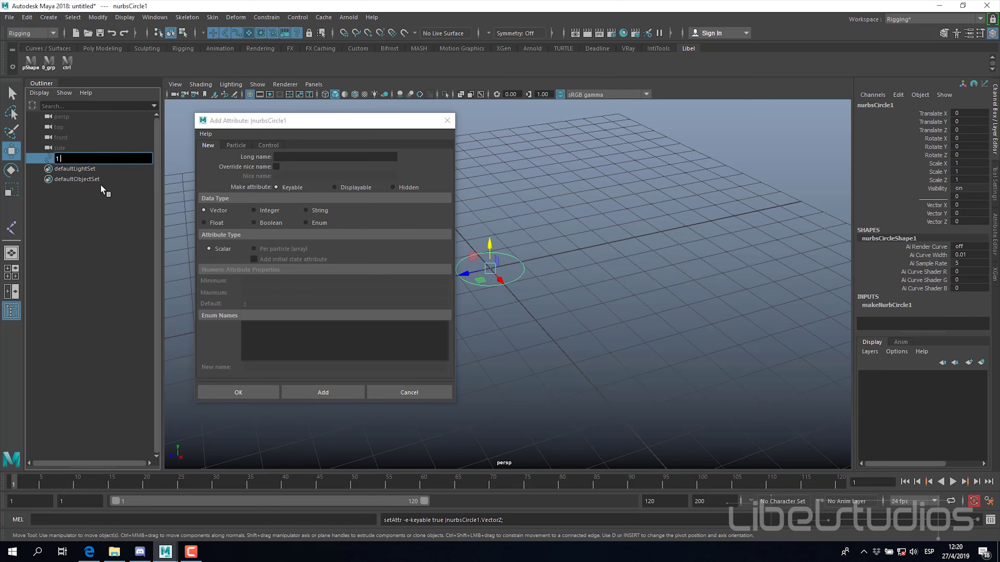
text( judjdd)
key(Return)
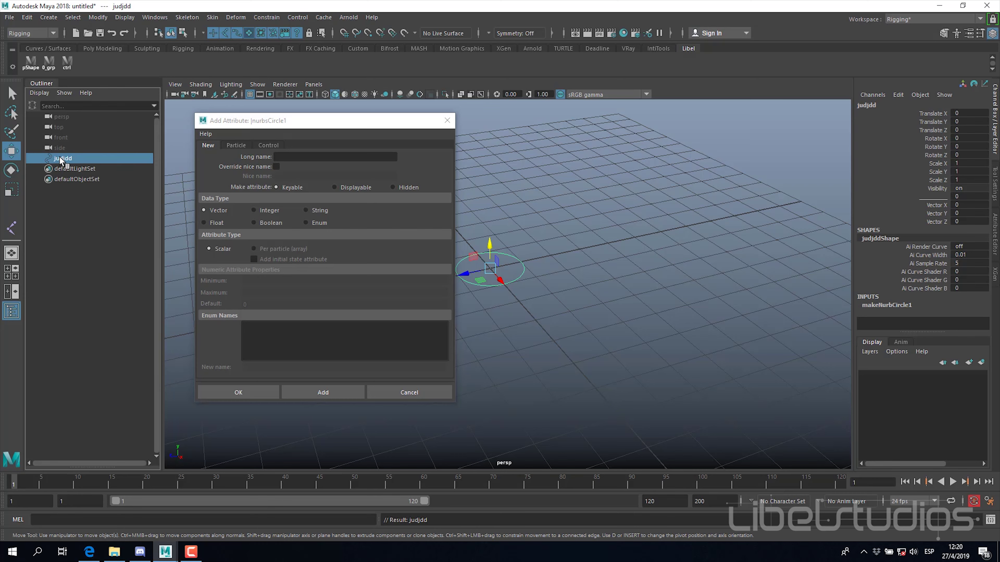
Step: Try renaming it judjdd_12, undo back to judjdd, and reselect the circle
double_click(59, 158)
key(Left)
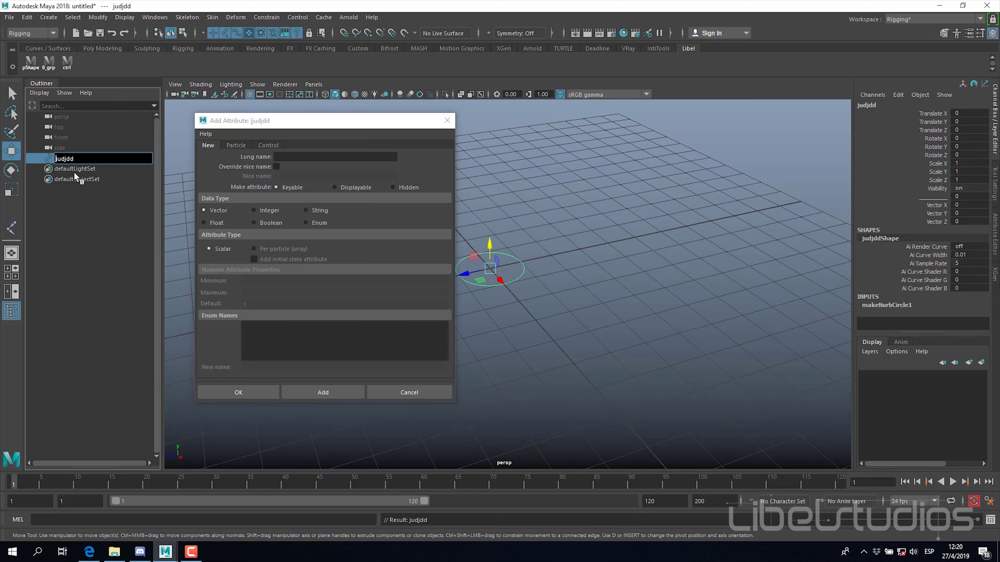
key(End)
text(_12)
key(Return)
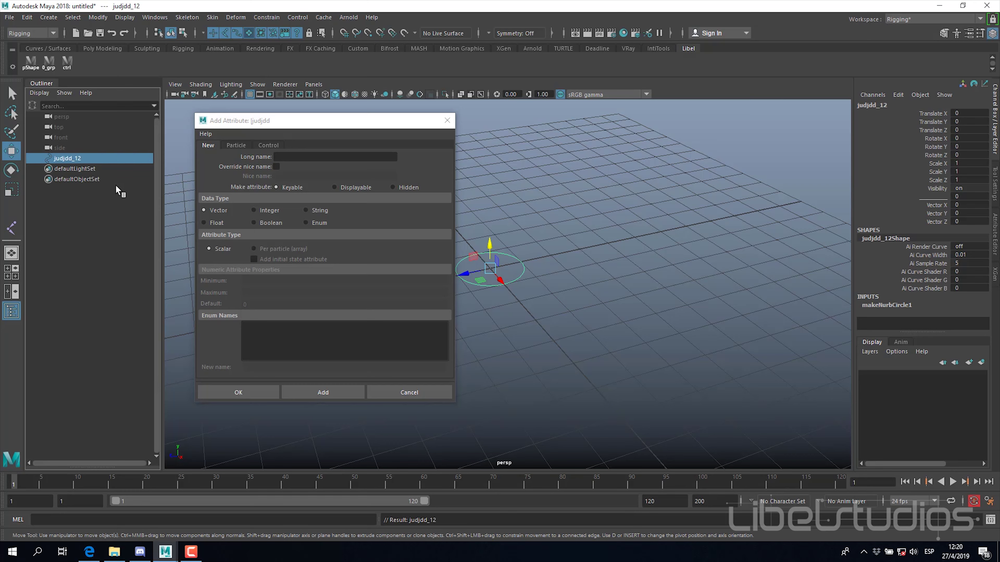
key(ctrl+z)
key(ctrl+z)
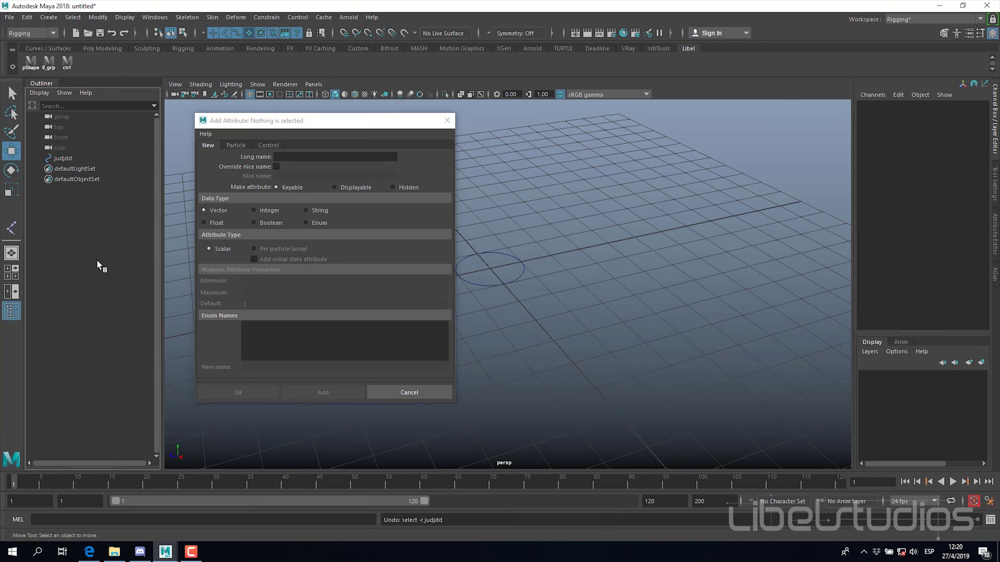
key(shift+z)
click(652, 250)
Step: Select judjdd and pick its Vector X, Y and Z channels together
click(84, 157)
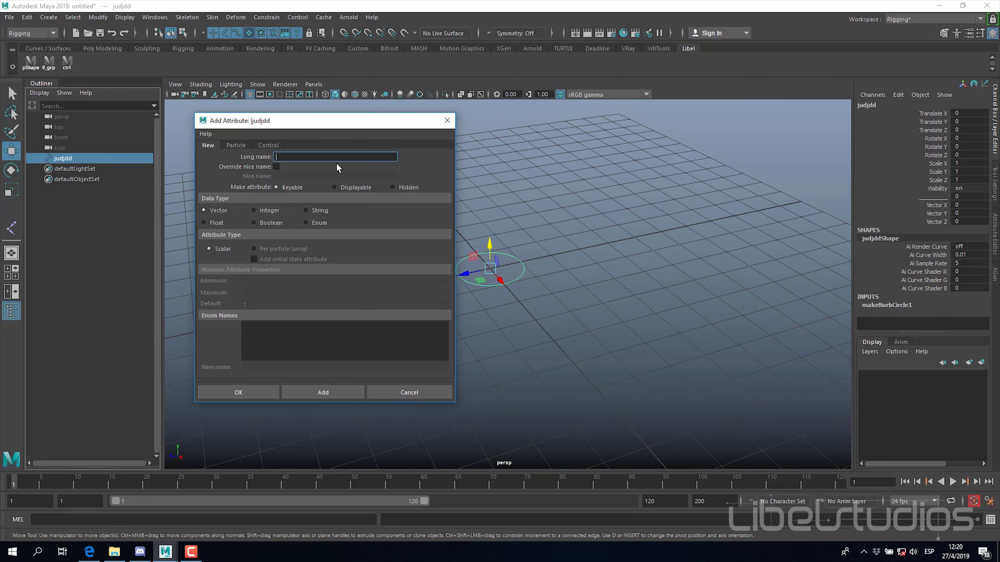
drag(309, 122, 326, 124)
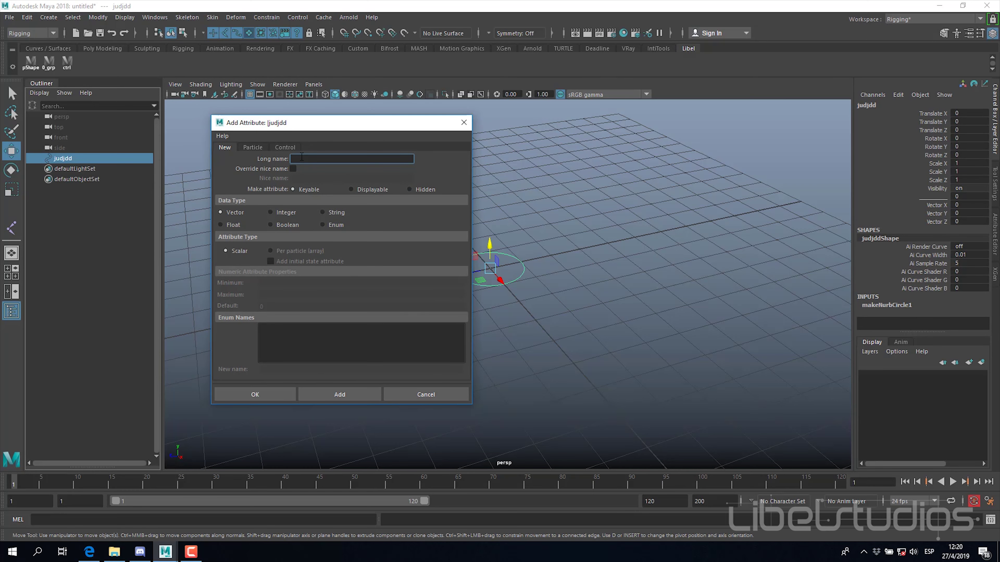
alt+middle_drag(573, 234, 601, 251)
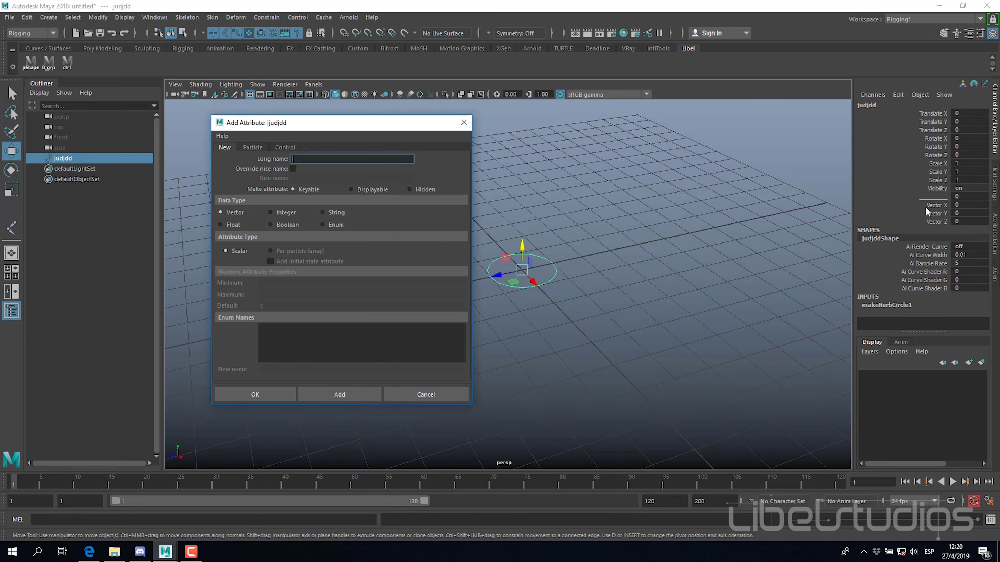
click(935, 221)
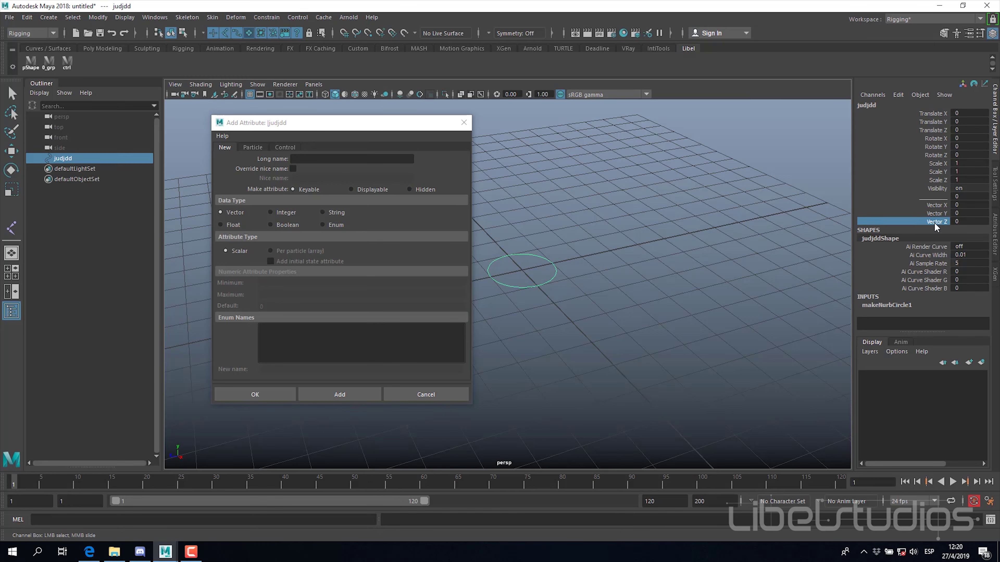
click(935, 113)
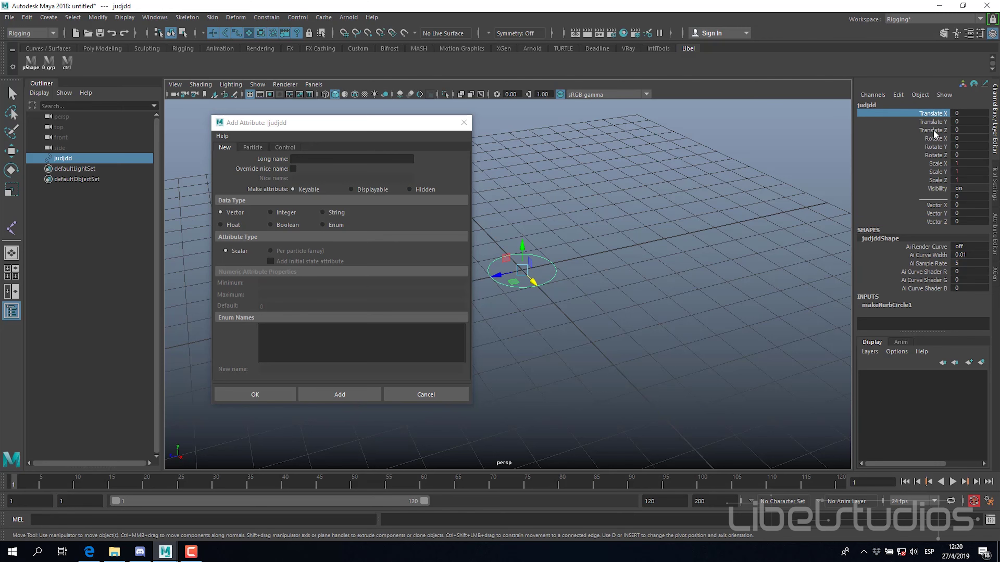
click(939, 205)
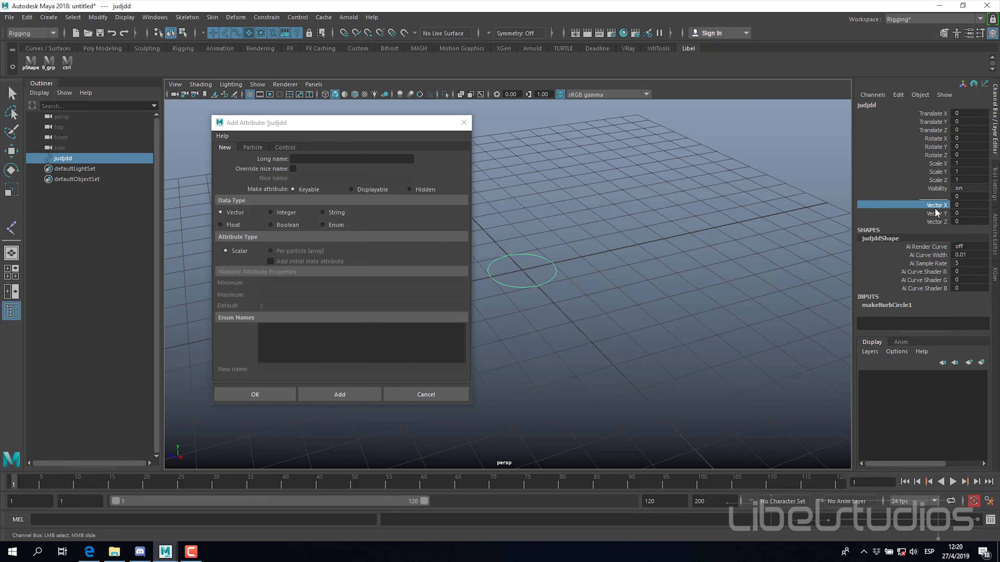
click(938, 222)
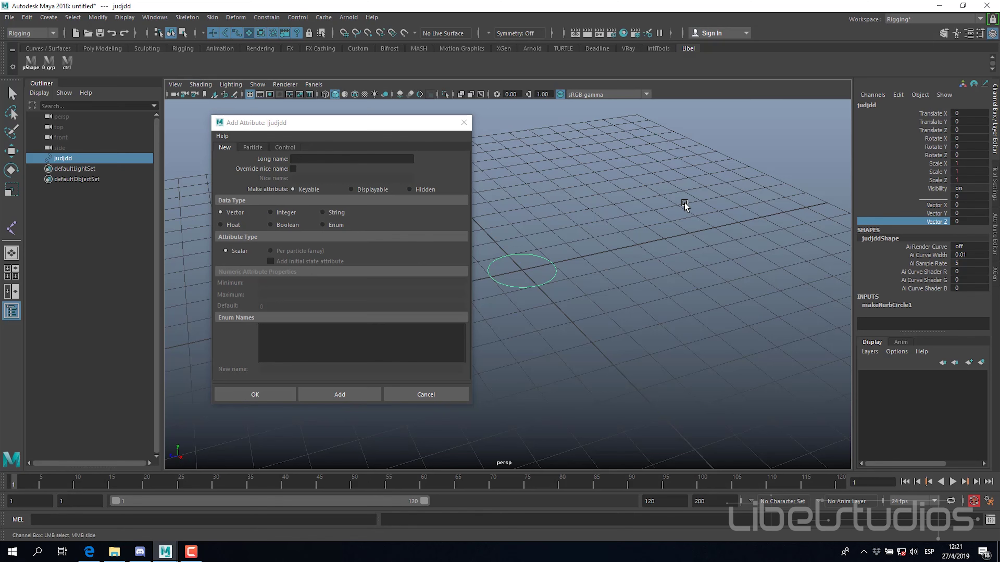
drag(941, 114, 939, 132)
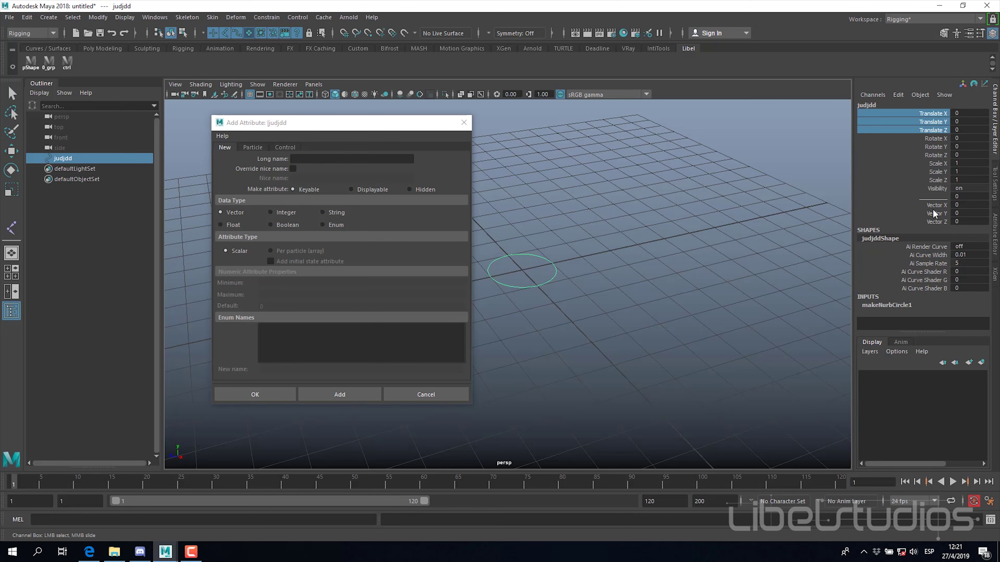
drag(936, 205, 937, 223)
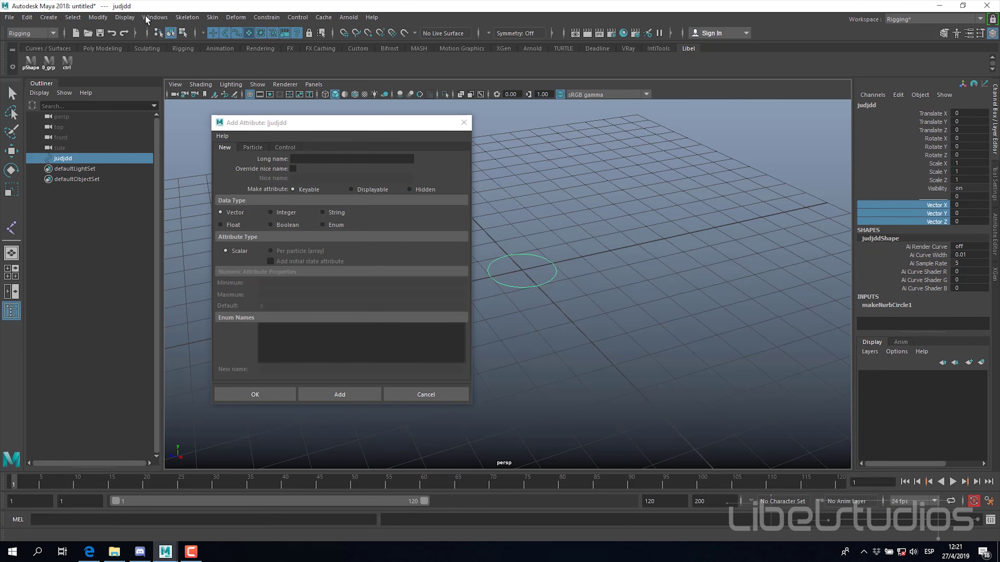
click(155, 18)
mouse_move(179, 54)
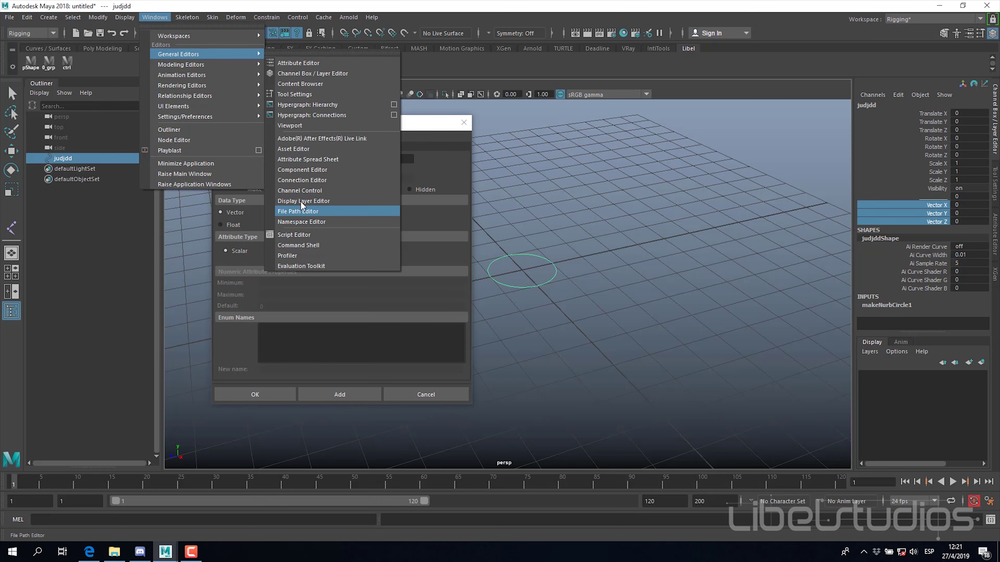
Step: Connect judjdd's translate to its Vector attribute in the Connection Editor
click(307, 181)
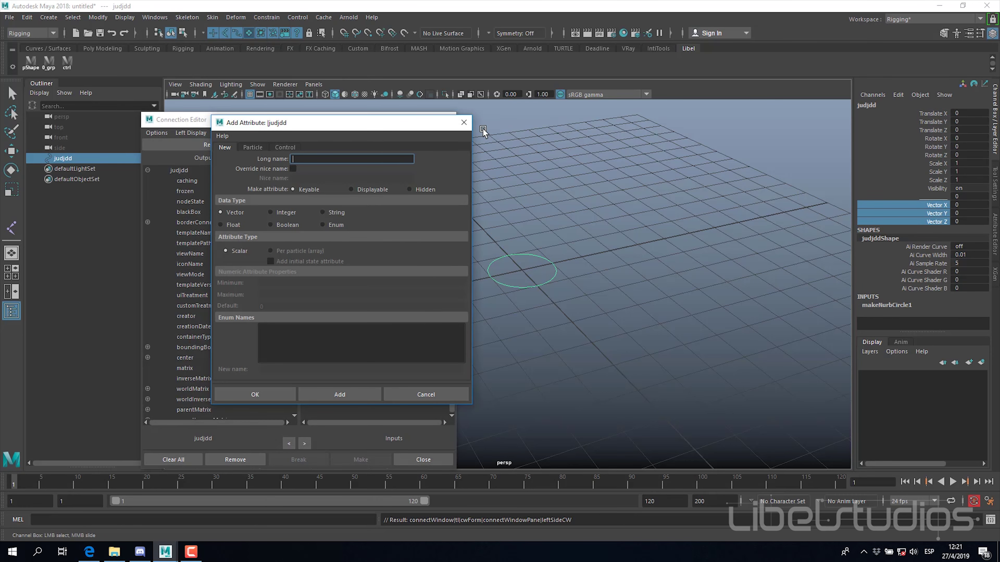
drag(443, 126, 785, 178)
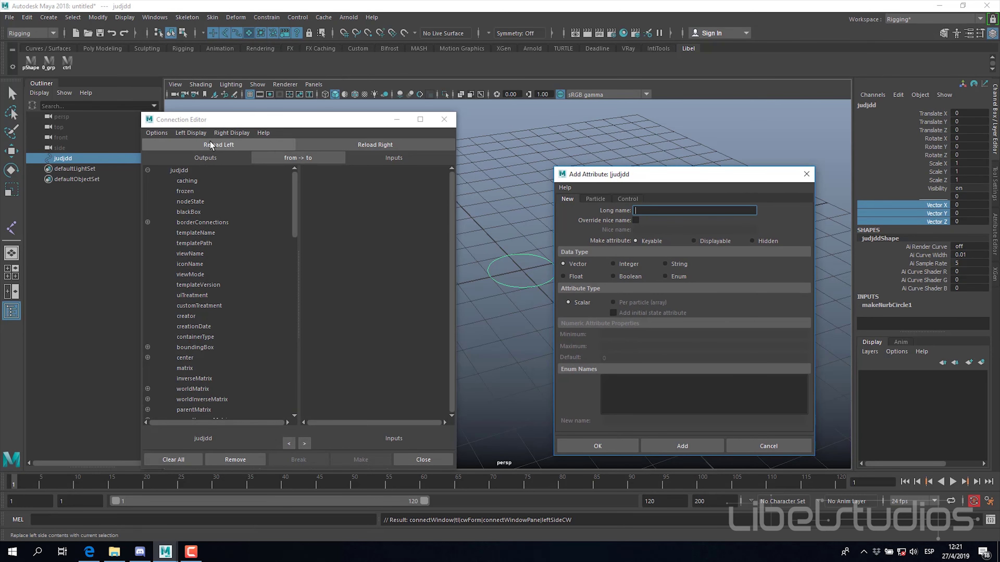
click(211, 370)
scroll(212, 370, down, 10)
click(189, 379)
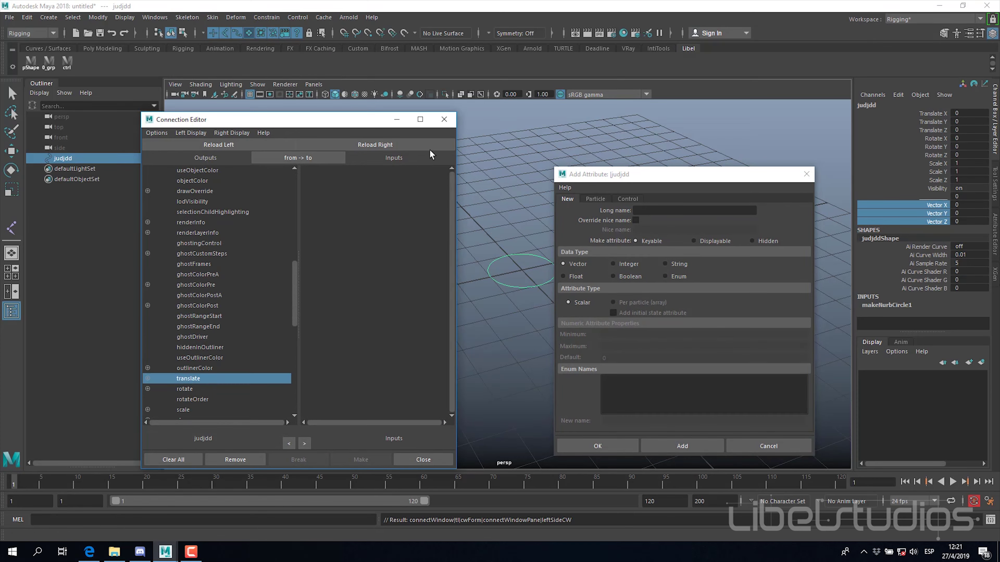
click(376, 145)
scroll(397, 396, down, 5)
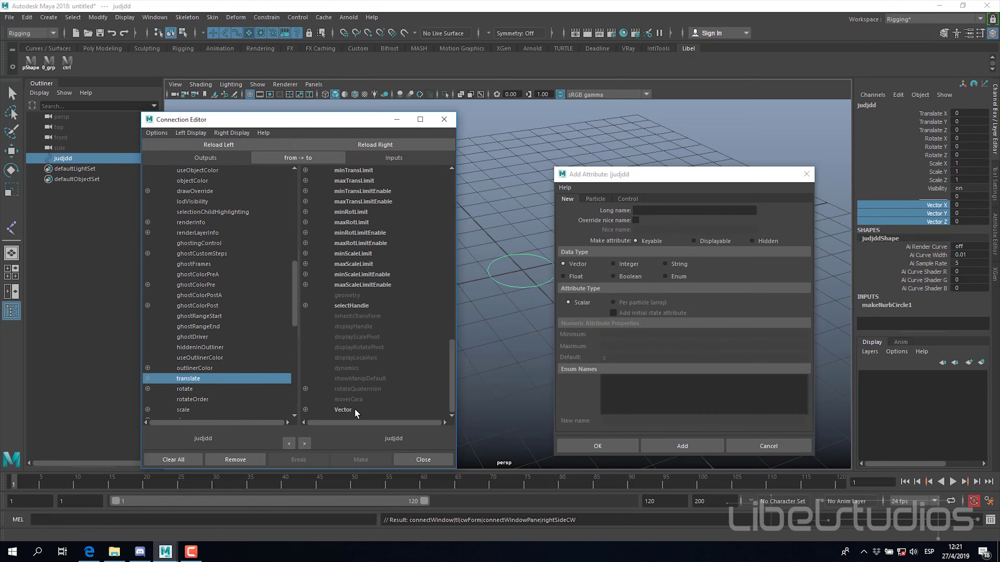
click(306, 411)
scroll(373, 403, down, 1)
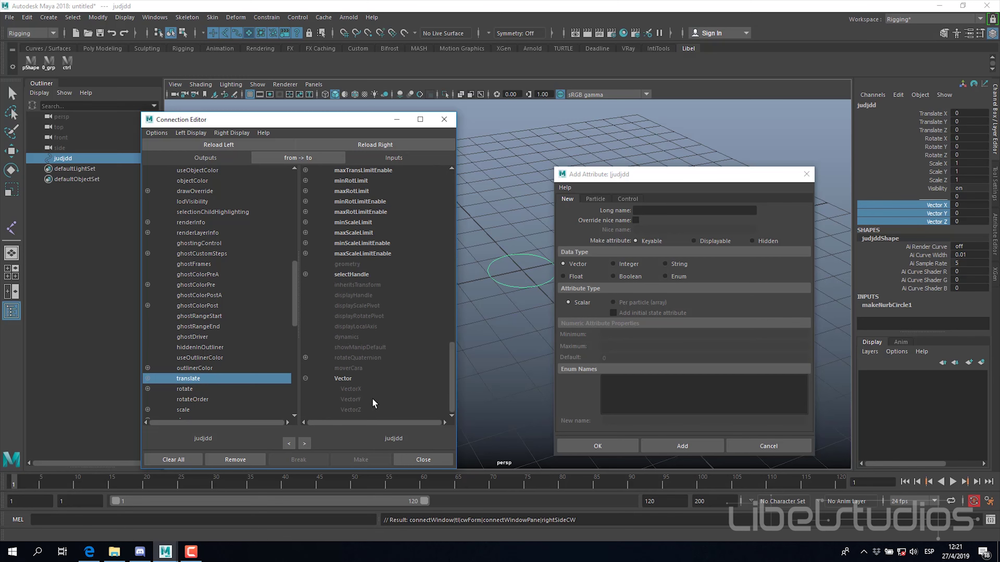
click(305, 379)
click(344, 409)
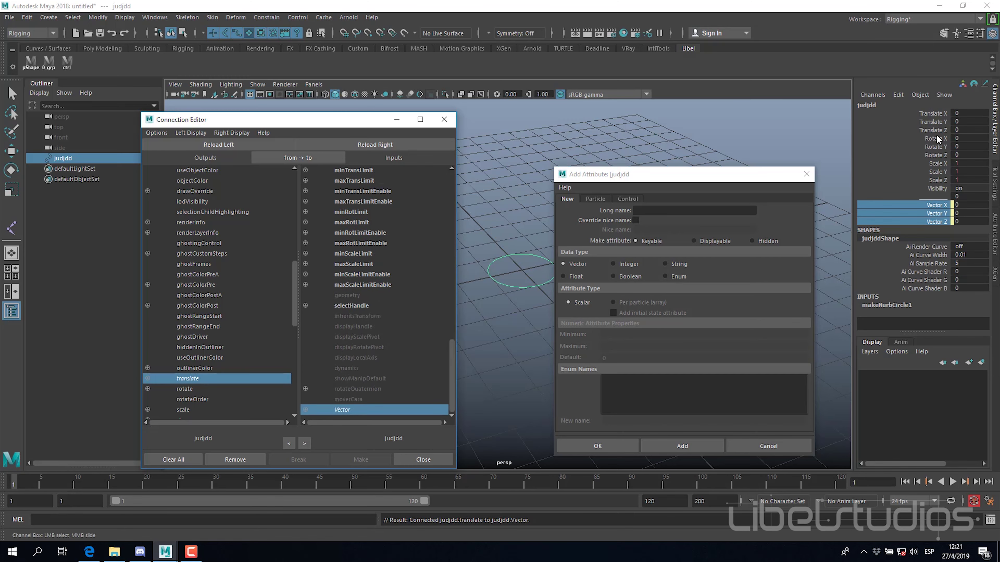
Step: Nudge the circle along Y to test, then undo the move and the connection
click(937, 122)
middle_drag(591, 124, 608, 138)
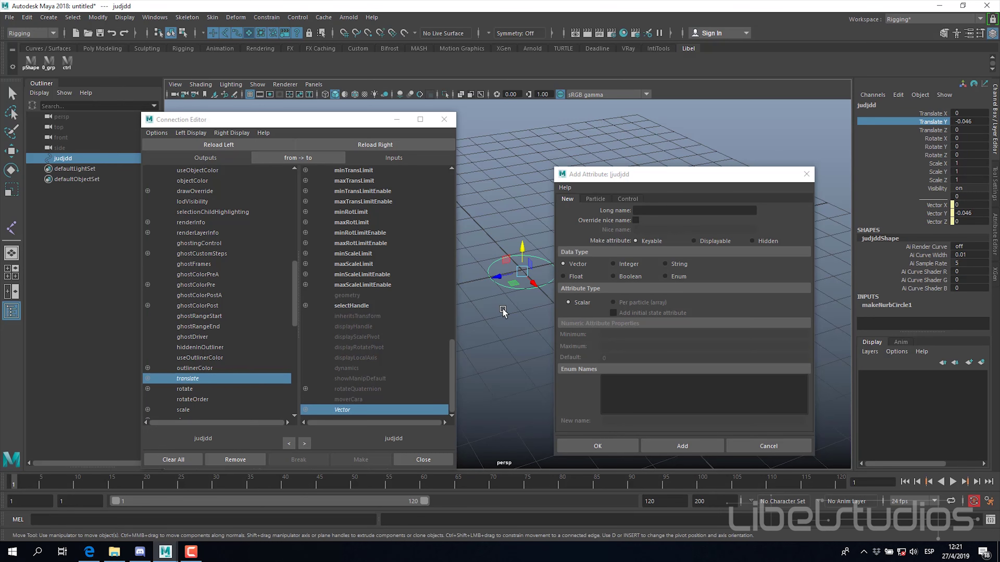
alt+middle_drag(503, 313, 513, 327)
key(ctrl+z)
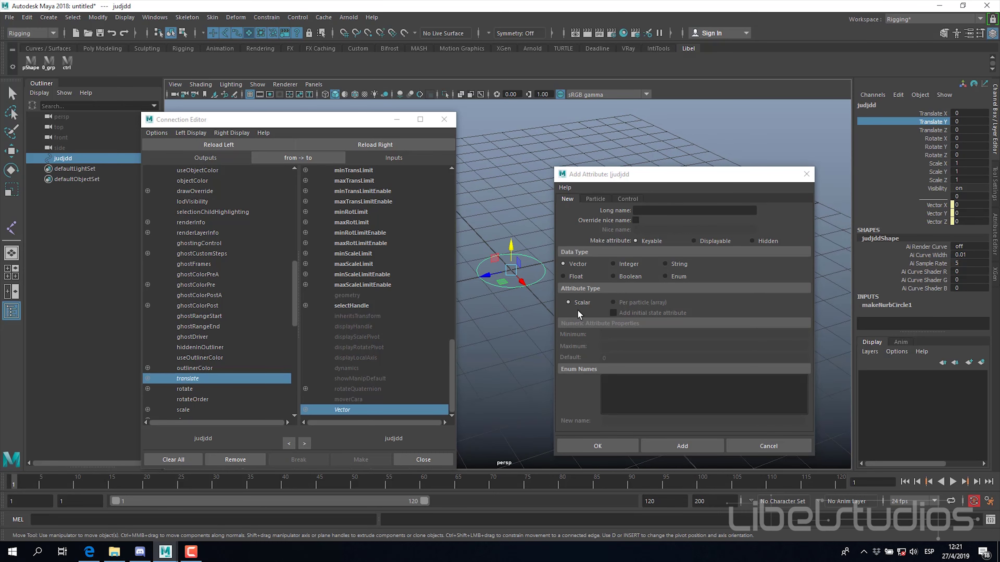
alt+drag(507, 289, 499, 285)
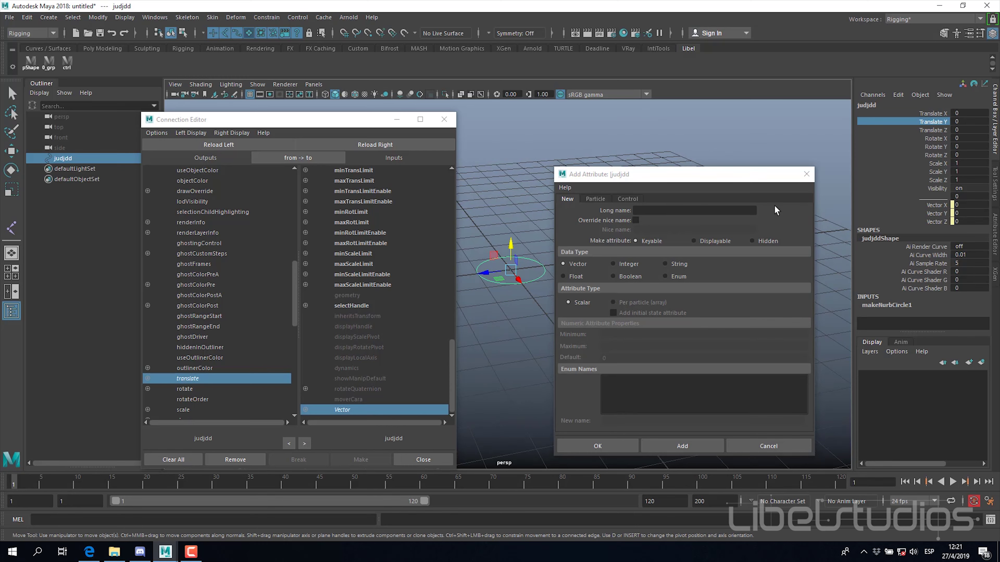
key(ctrl+z)
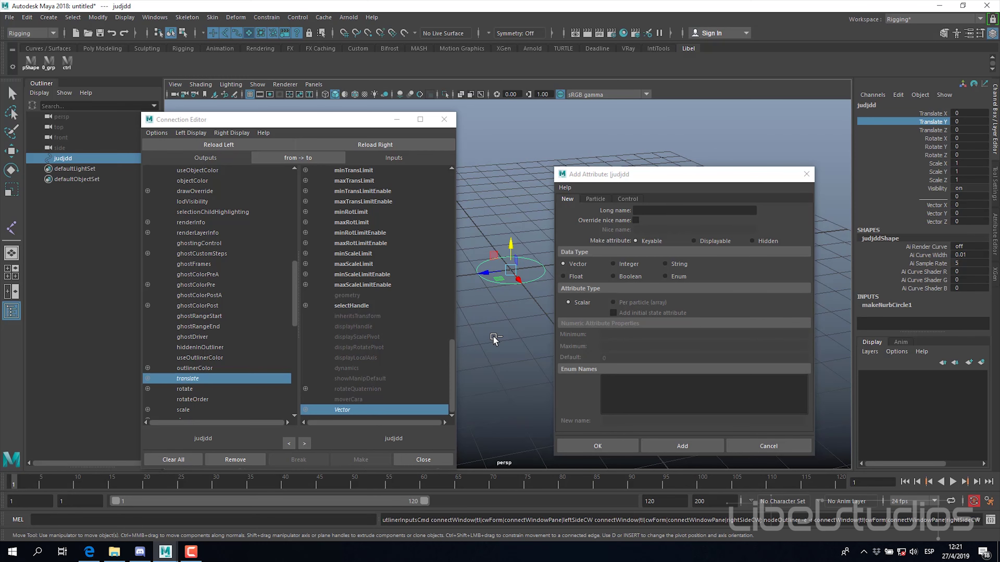
Step: Add a keyable Integer attribute named int with minimum -10 and maximum 10
click(624, 265)
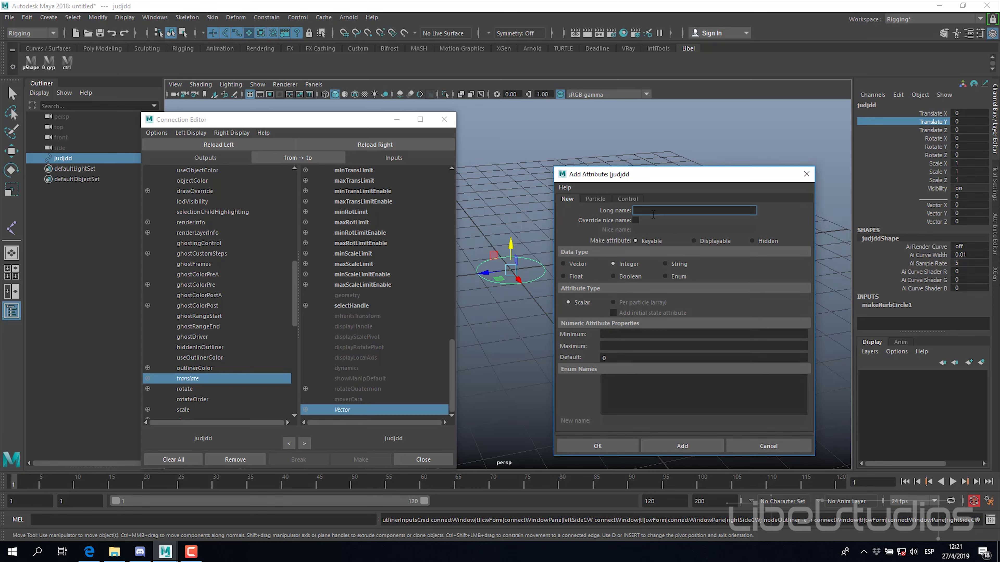
text(int)
click(609, 334)
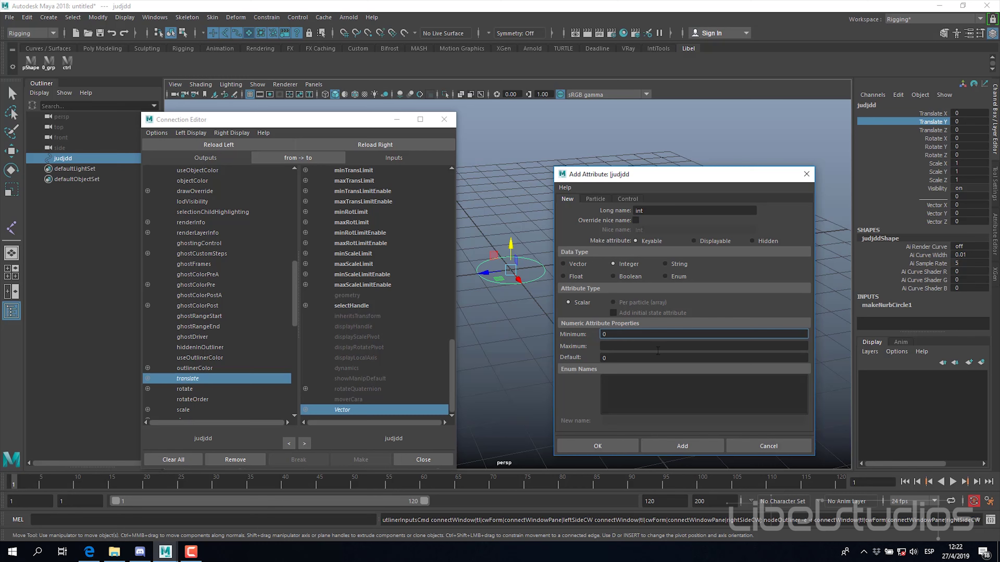
text(1)
text(0)
click(625, 345)
text(1)
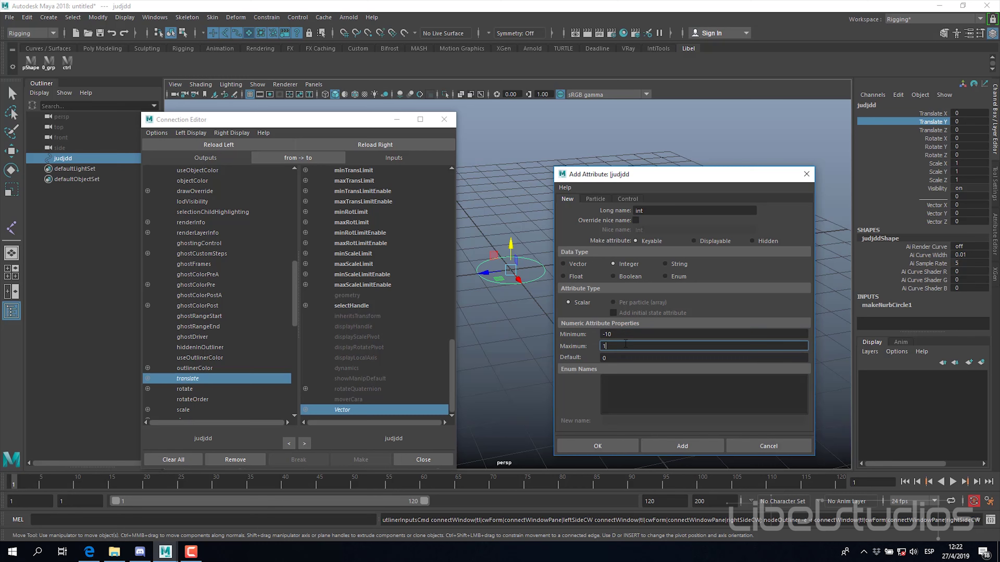
text(0)
key(Tab)
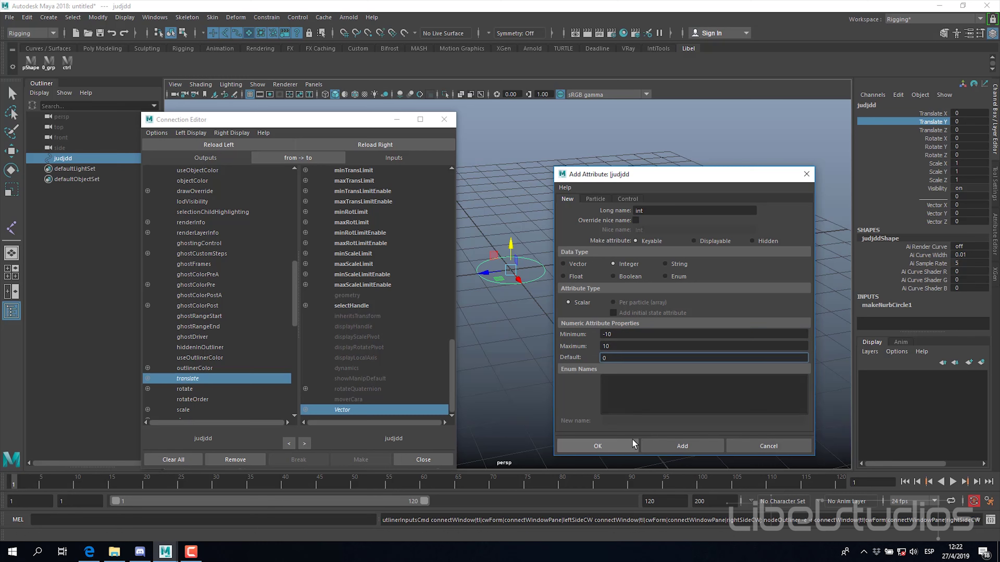
click(682, 446)
Step: Slide the Int channel through its -10 to 10 range and enter new values
click(940, 231)
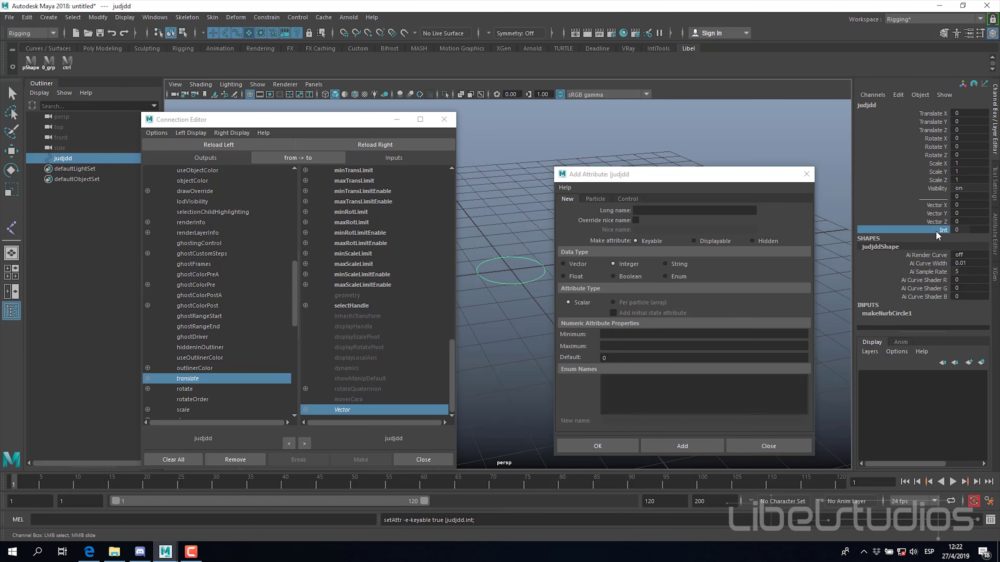
middle_drag(605, 133, 592, 137)
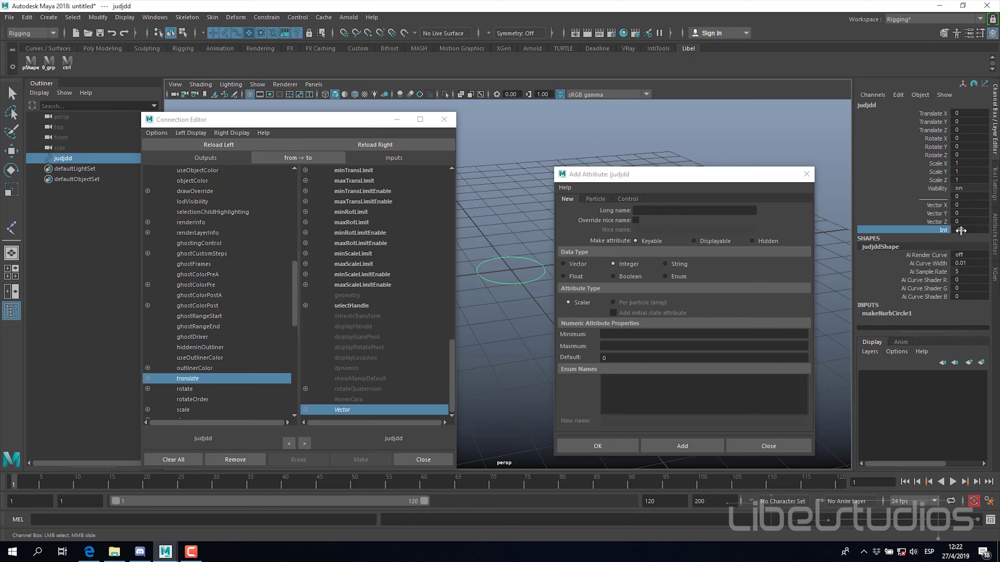
click(945, 197)
mouse_move(653, 105)
middle_down()
mouse_move(700, 105)
mouse_move(699, 116)
middle_up()
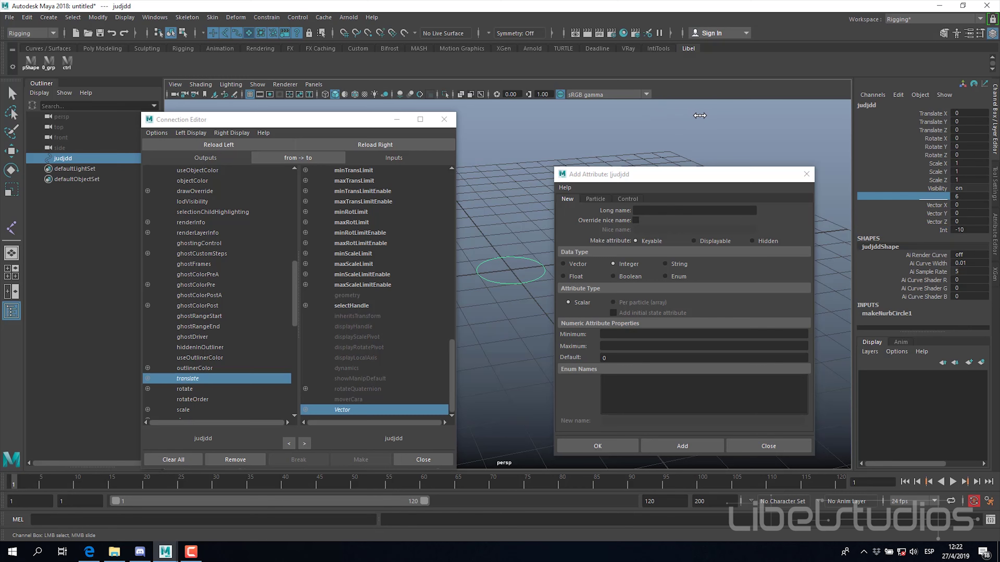
click(944, 230)
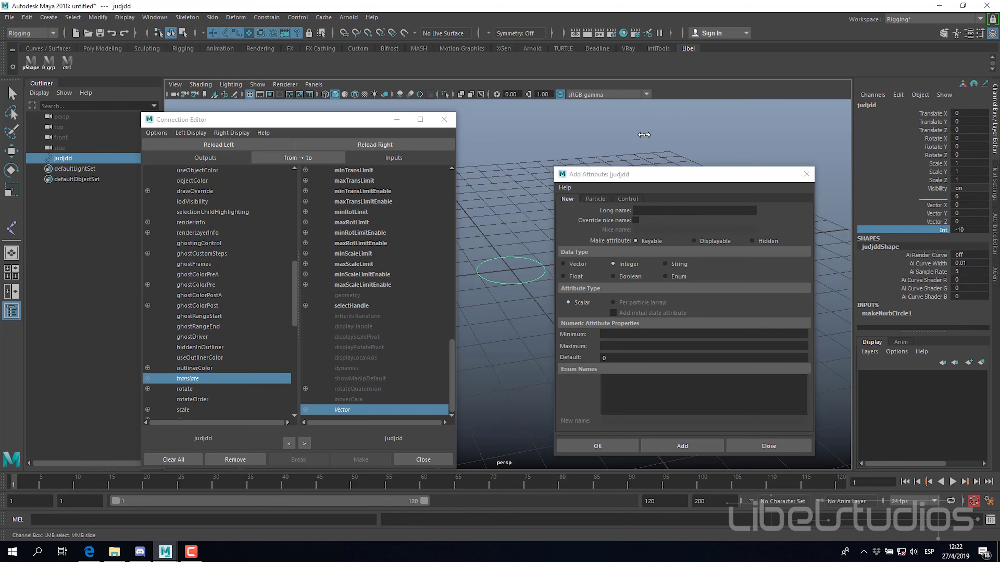
mouse_move(643, 135)
middle_down()
mouse_move(805, 132)
mouse_move(786, 152)
middle_up()
click(979, 231)
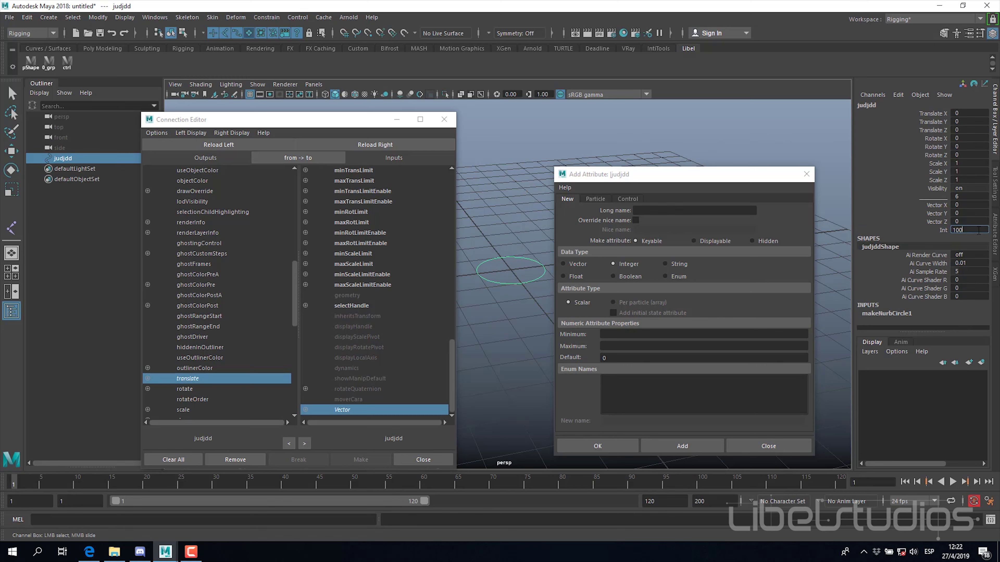
key(ctrl+z)
text(5.5)
key(Return)
click(941, 231)
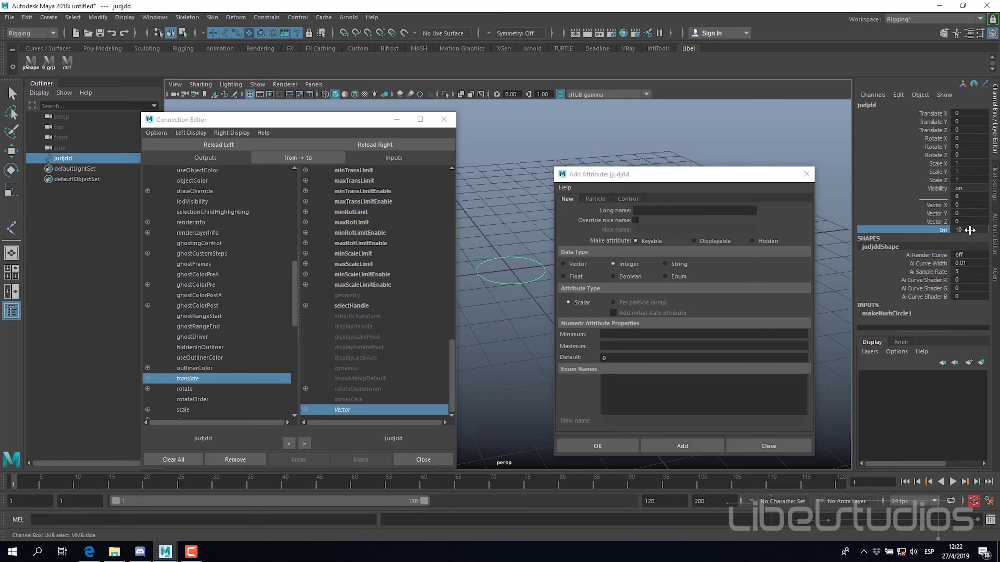
click(967, 230)
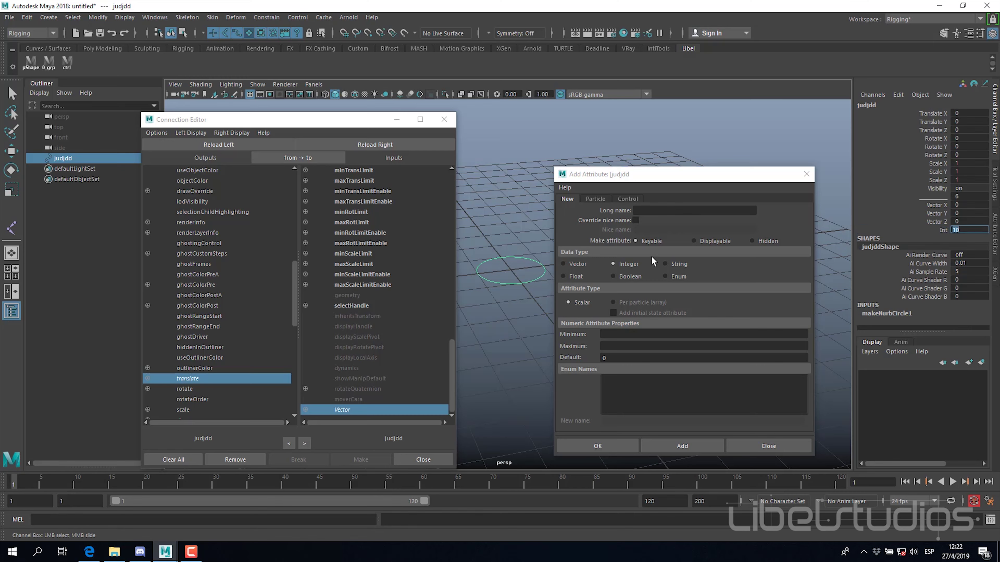
Step: Add a String attribute named string to judjdd
click(679, 265)
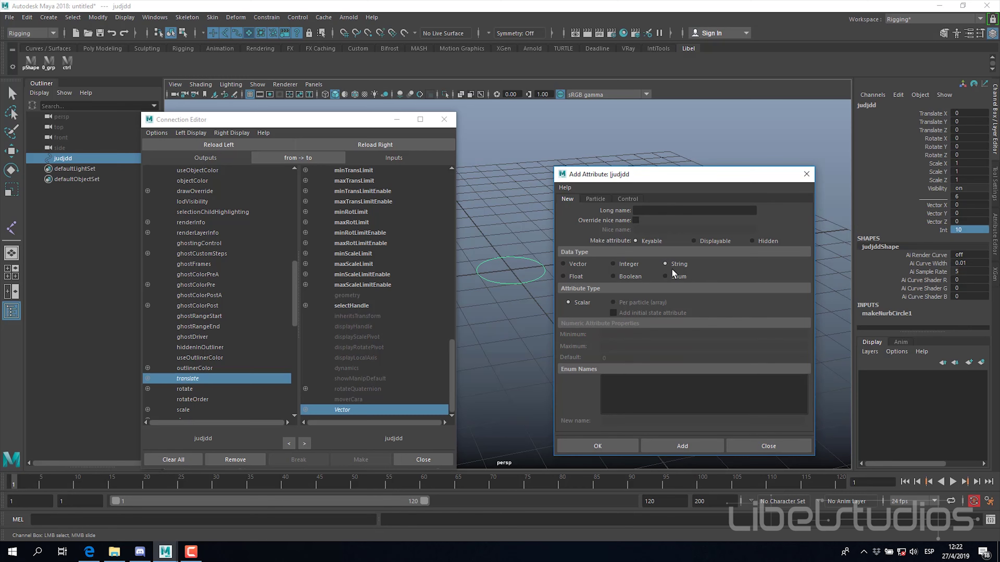
click(656, 209)
text(tr)
text(ng)
key(BackSpace)
key(BackSpace)
text(ng)
click(685, 445)
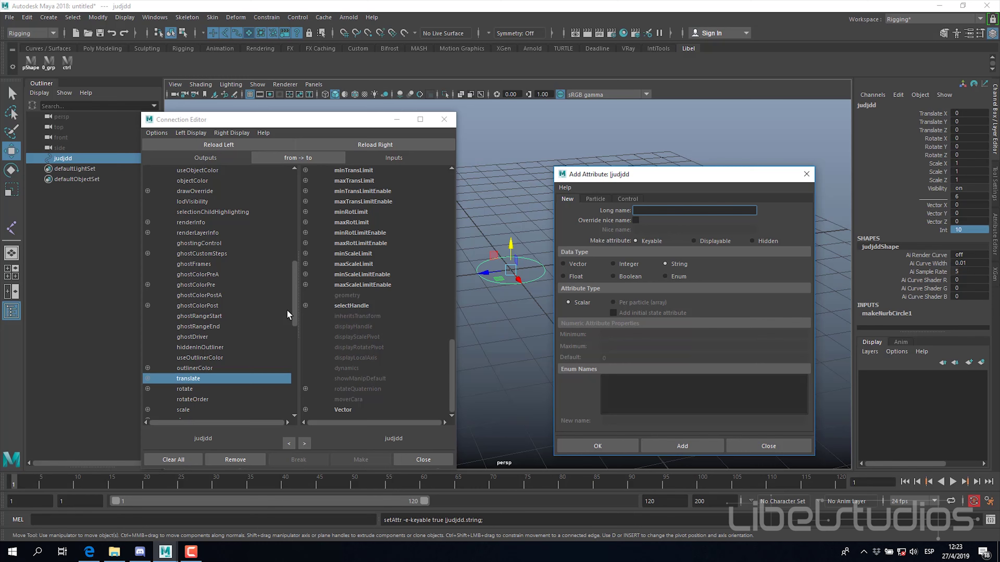
Step: Retry adding string, which fails because the attribute already exists
drag(296, 305, 281, 402)
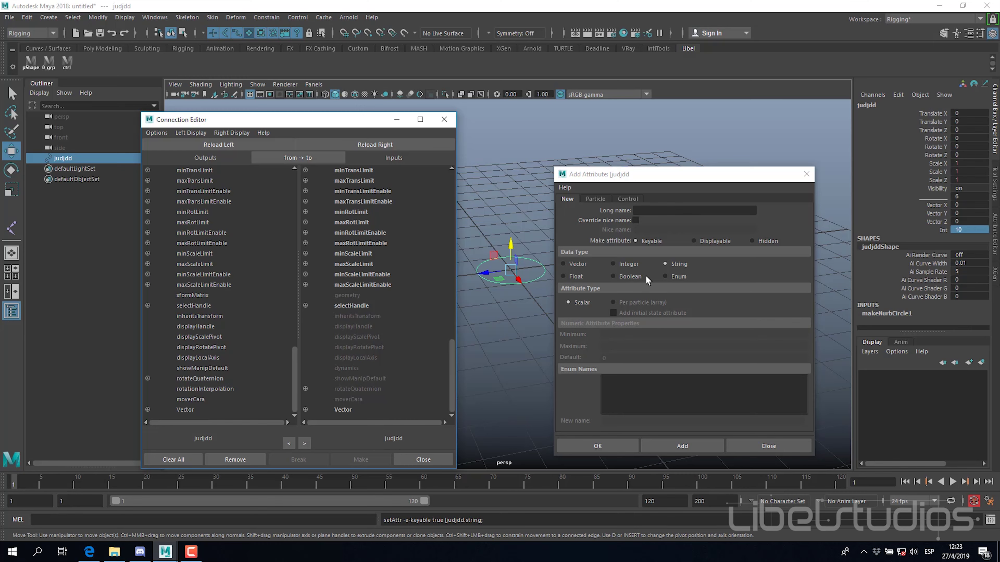
click(657, 209)
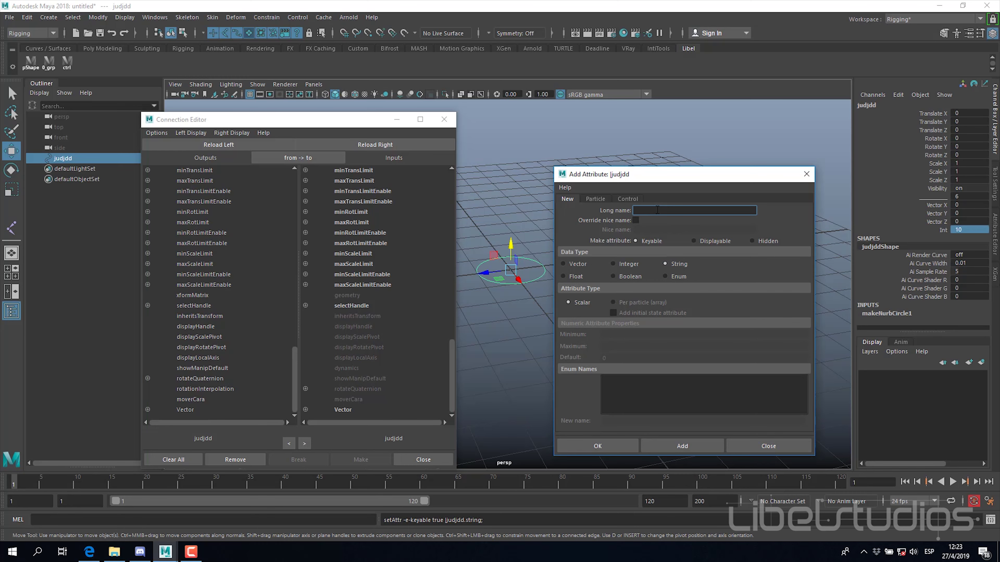
text(string)
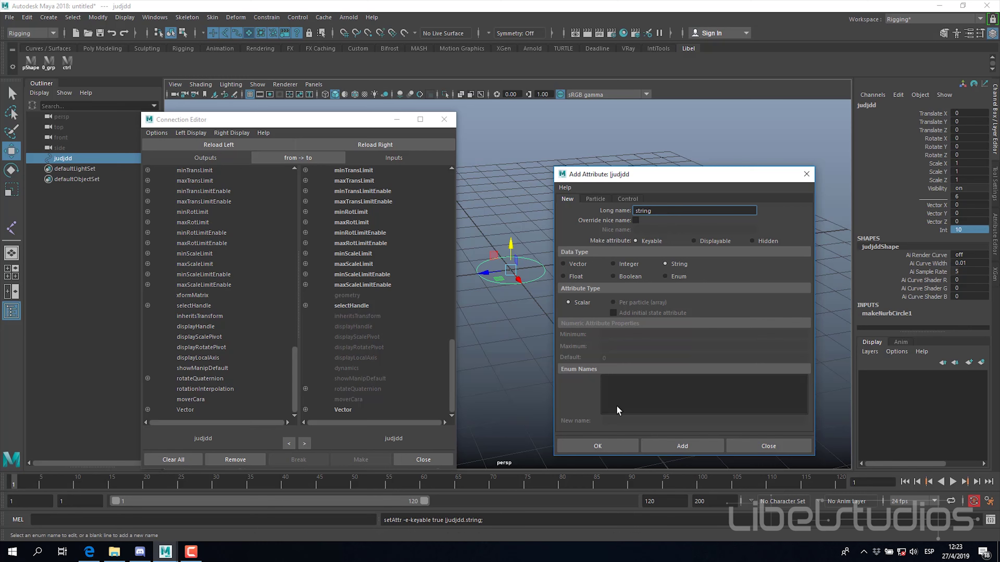
click(685, 447)
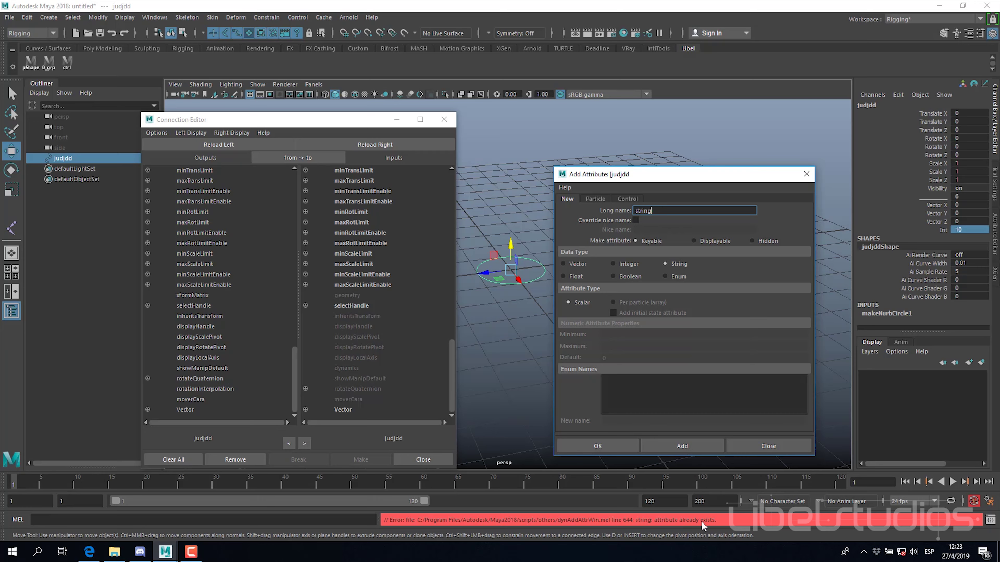
drag(684, 175, 671, 156)
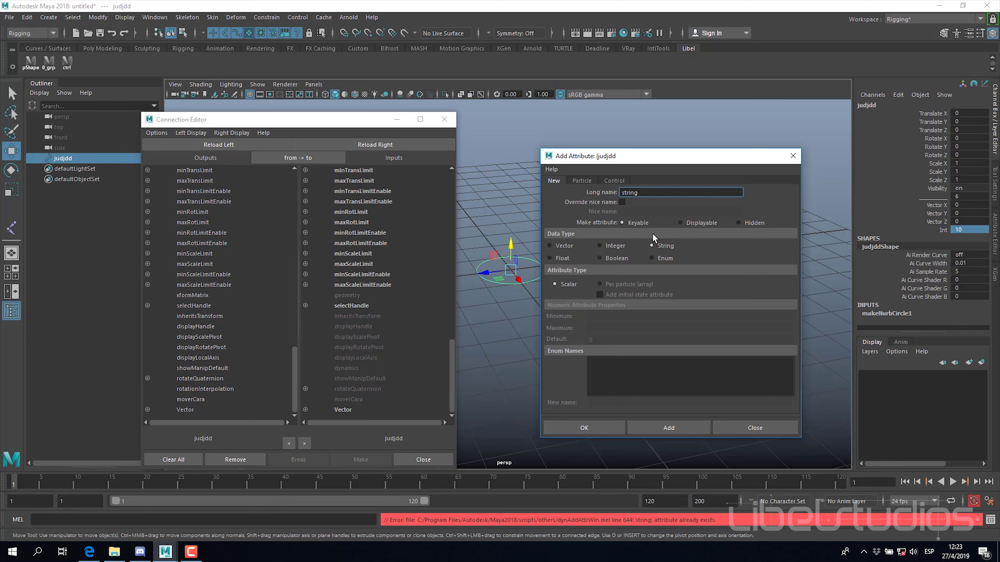
Step: Add a Float attribute named float with range 0 to 1 to the circle
click(554, 260)
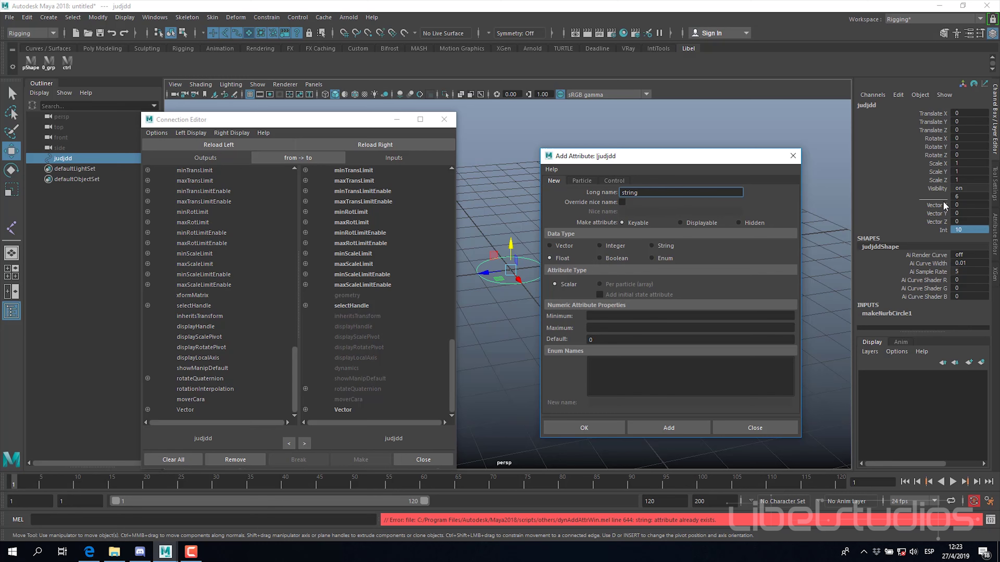
key(ctrl+a)
text(float)
click(597, 317)
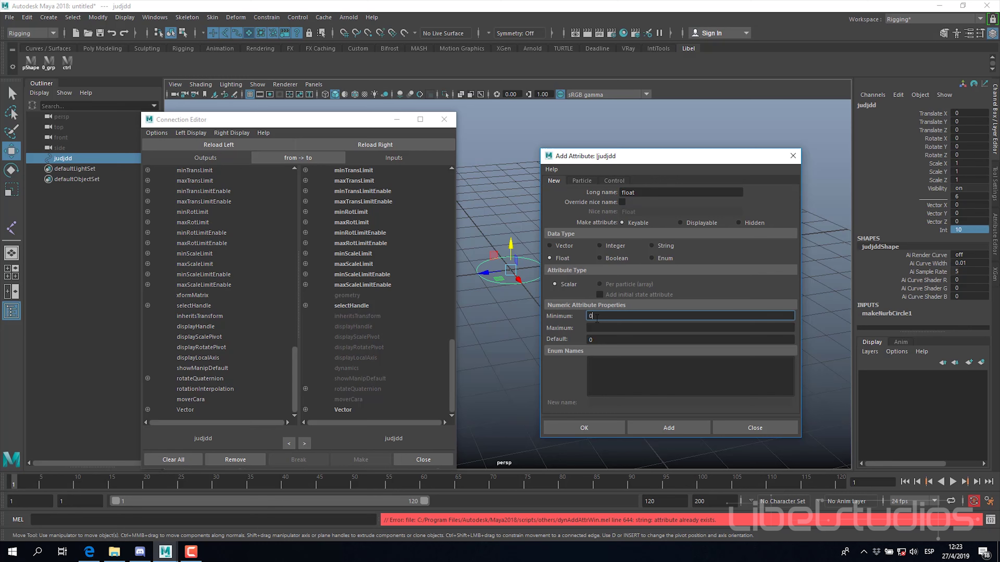
key(Tab)
text(1)
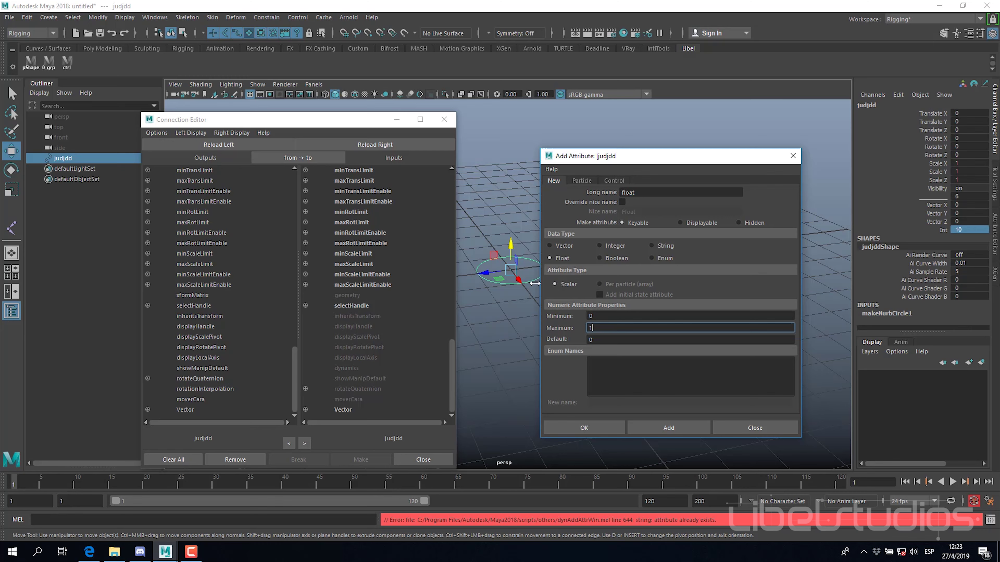
click(608, 341)
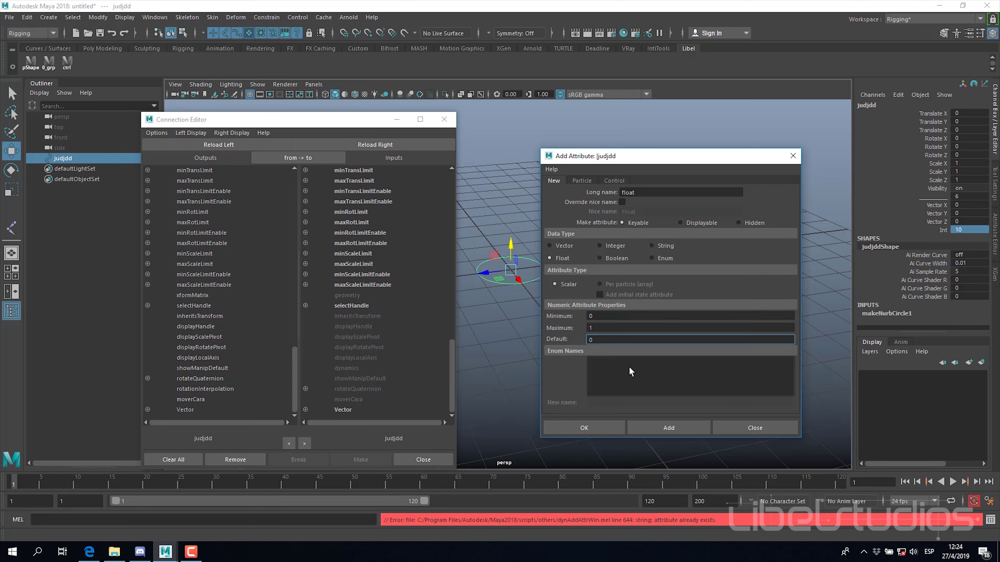
click(669, 422)
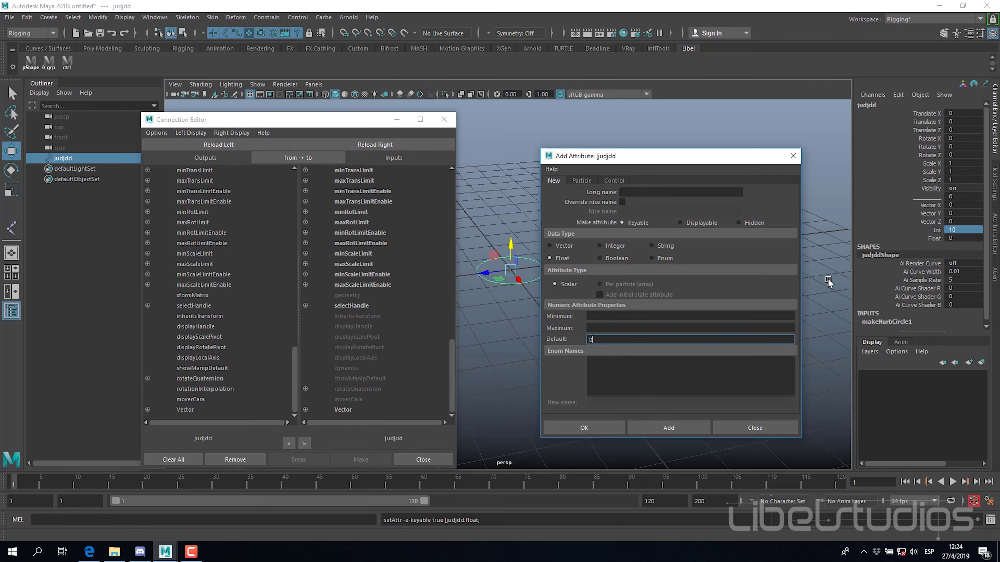
Step: Drag the float channel's value up and reframe the view around the circle
click(934, 237)
middle_drag(681, 126, 669, 126)
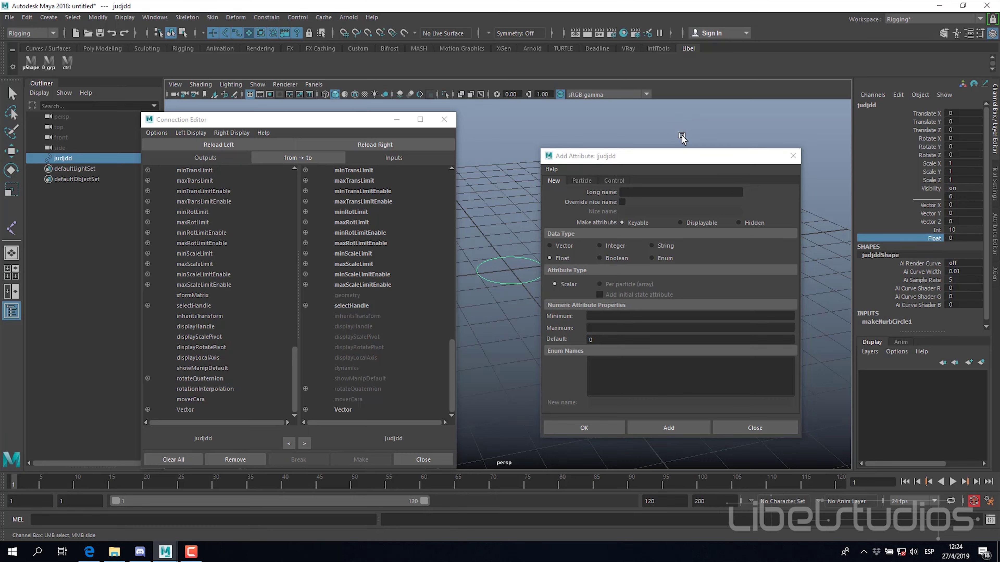
alt+middle_drag(507, 262, 507, 242)
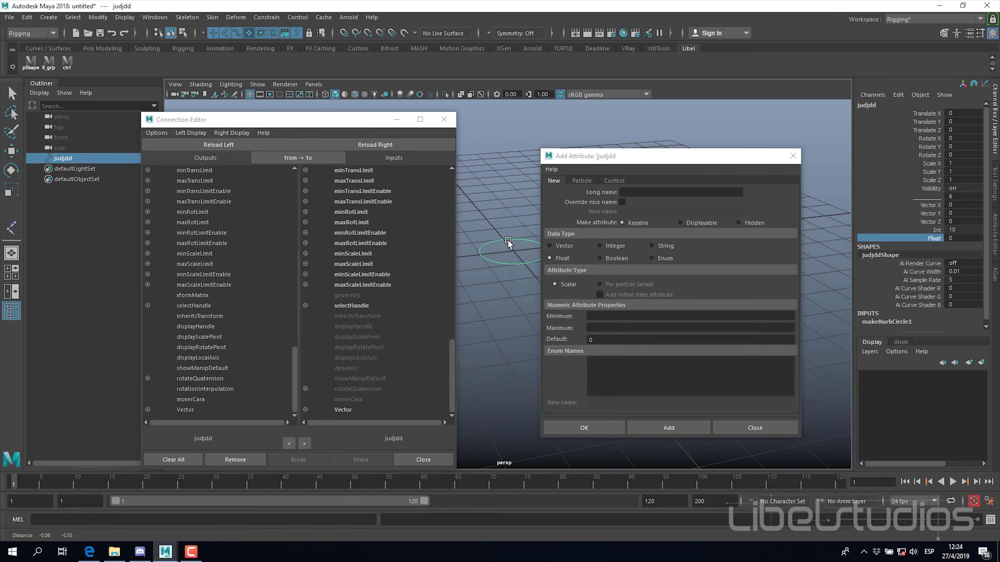
alt+drag(507, 242, 523, 284)
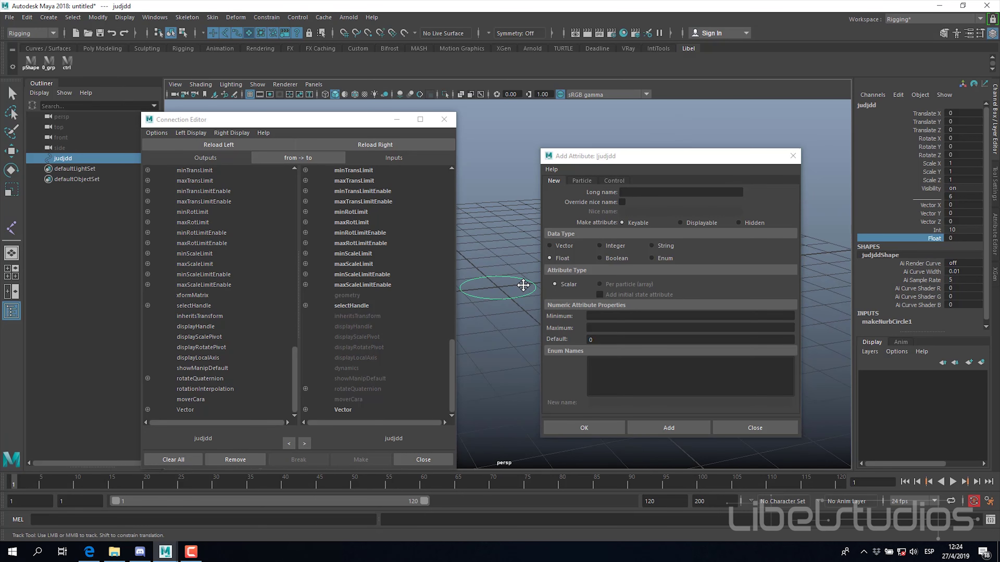
Step: Add a Boolean attribute named boolean to the circle
click(615, 261)
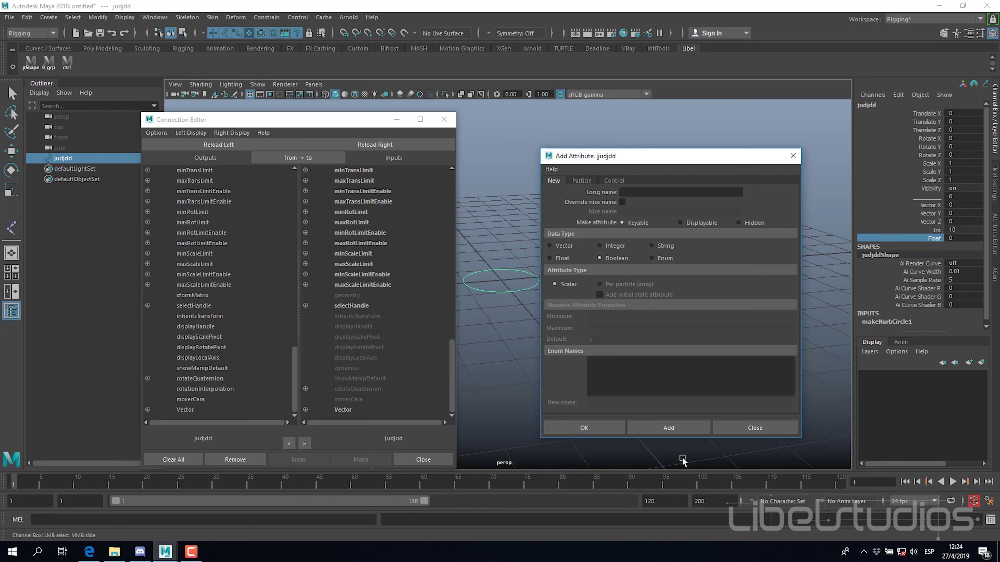
click(632, 191)
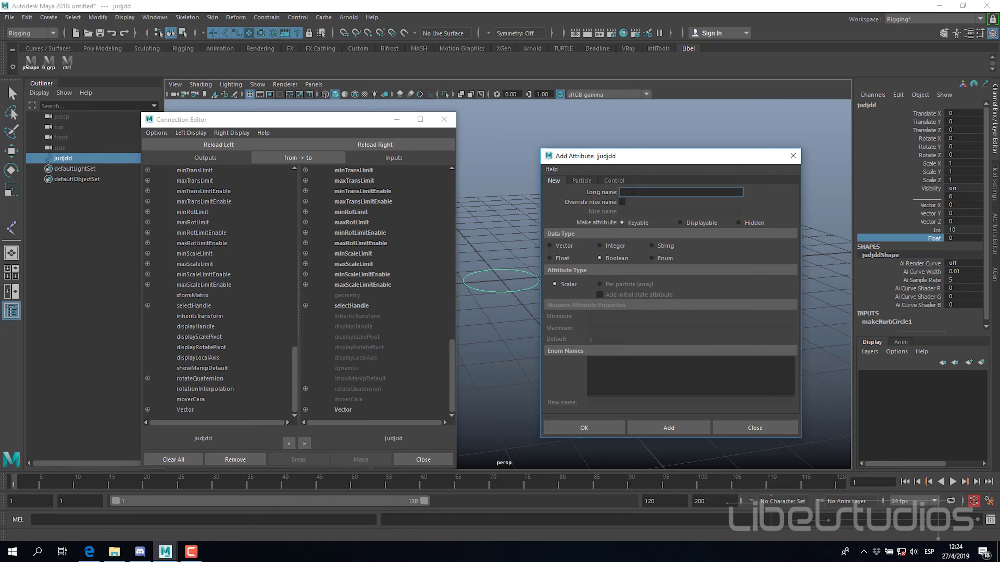
text(boolean)
click(666, 427)
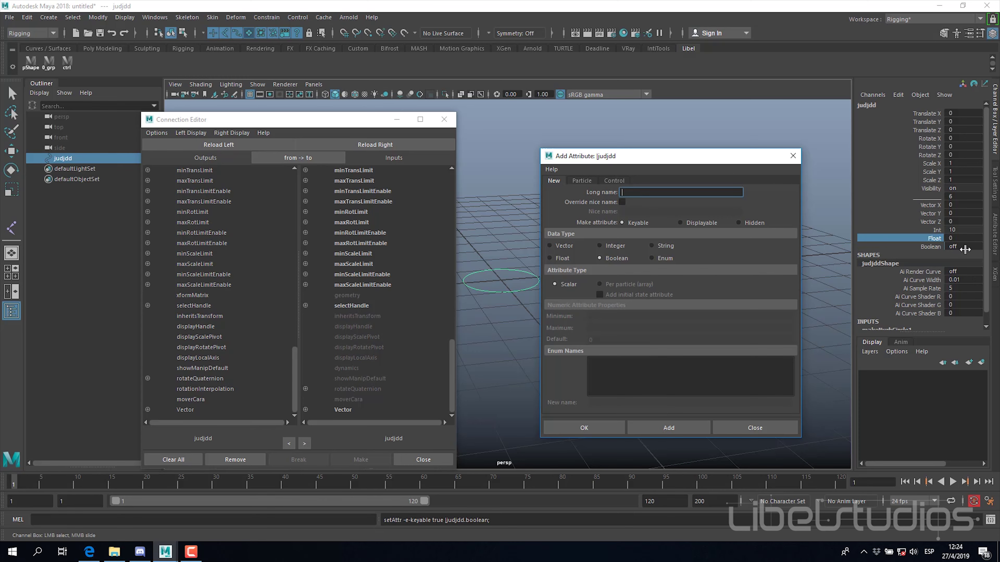
Step: Toggle the boolean channel to on, then back to off
double_click(957, 247)
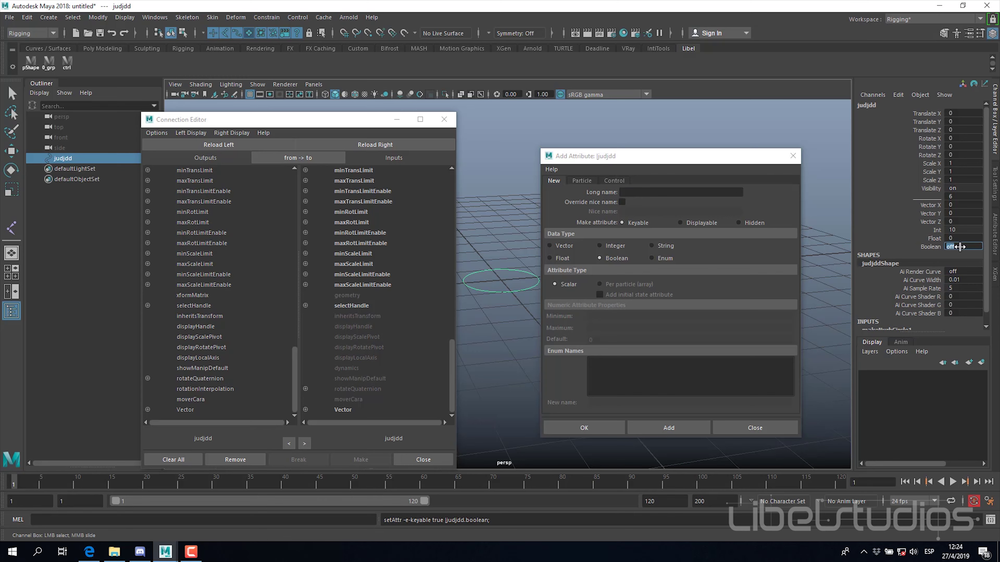
text(on)
key(Return)
text(off)
key(Return)
Step: Start an Enum attribute named enum, renaming its first option to cara1
click(652, 258)
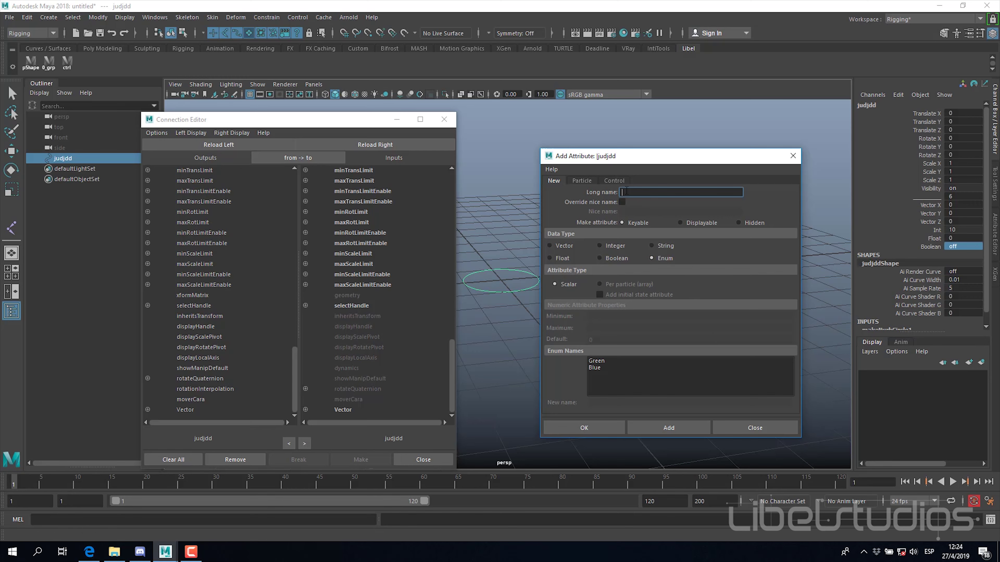
text(enum)
click(600, 361)
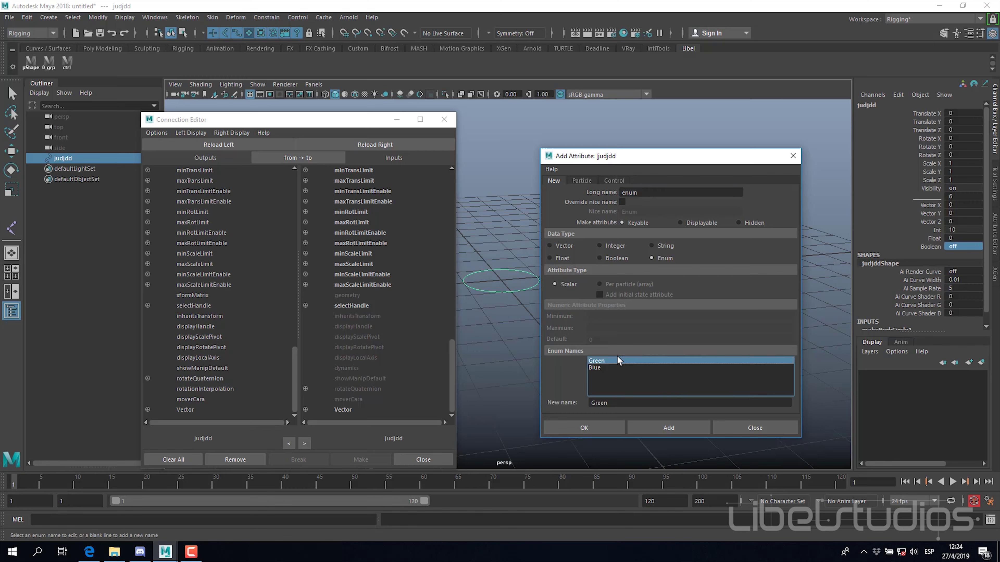
double_click(613, 403)
key(BackSpace)
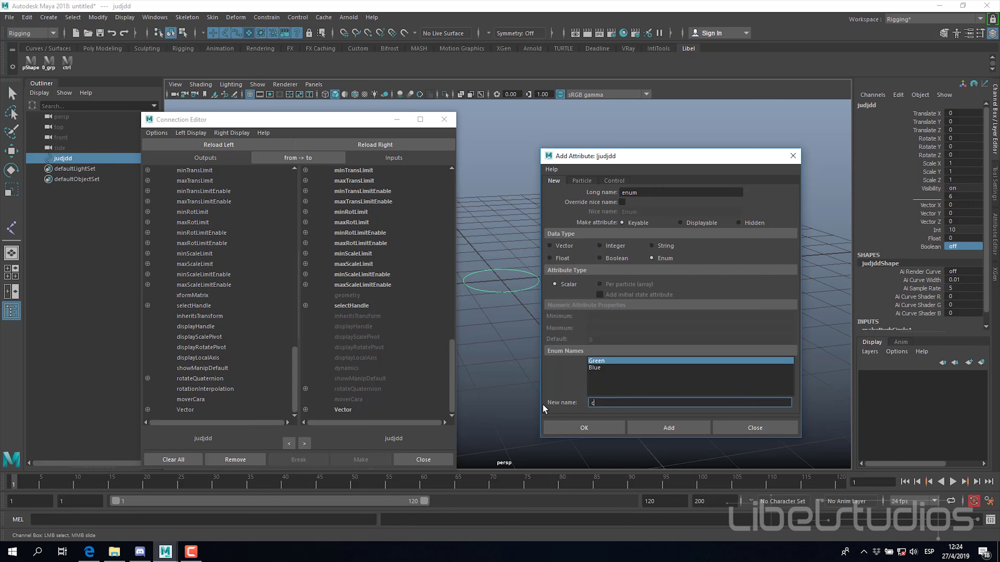
text(cara1)
click(613, 373)
Step: Fill in the remaining enum options cara2 through cara5
double_click(613, 403)
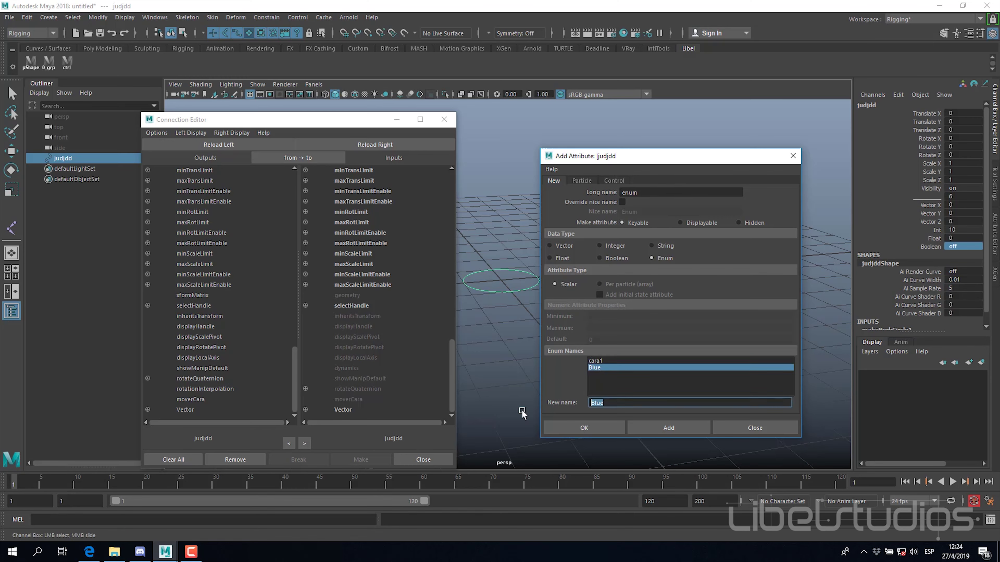
text(cara2)
click(600, 376)
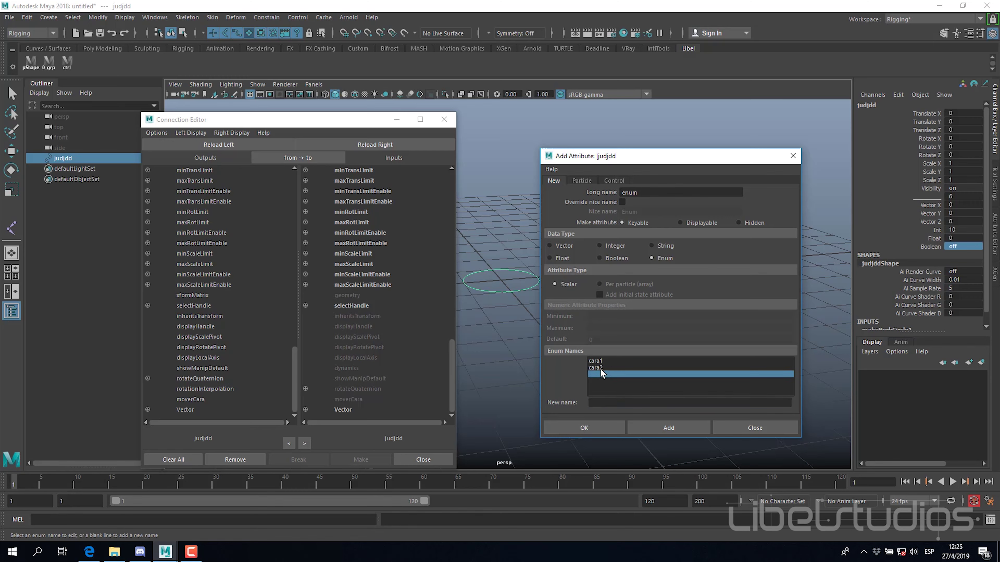
click(605, 403)
text(cara3)
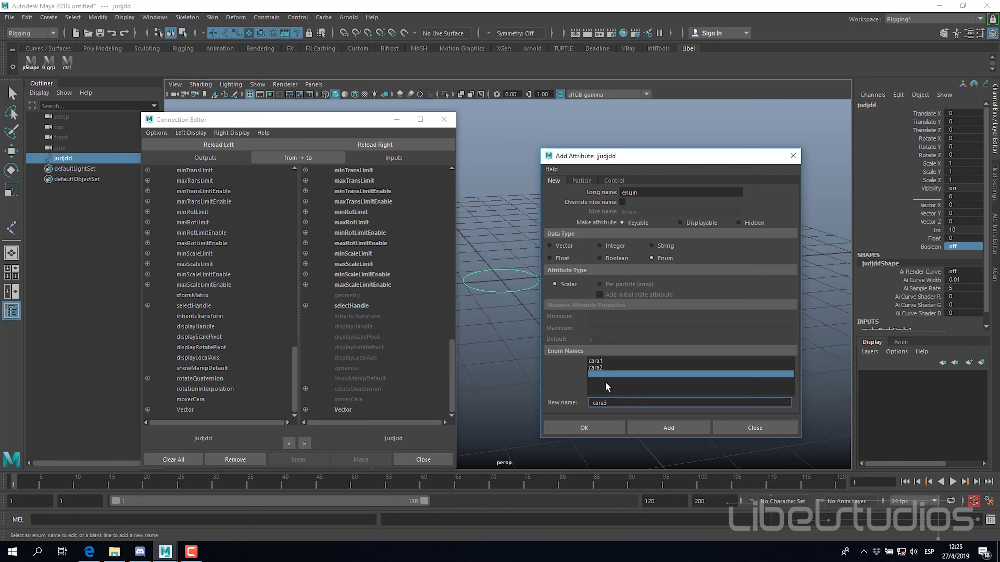
click(600, 379)
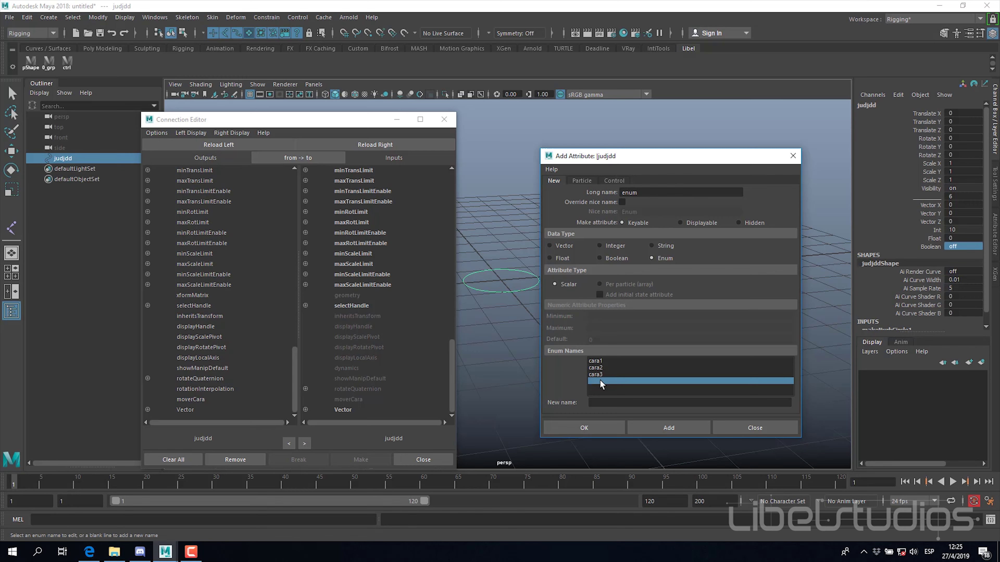
click(602, 403)
text(cara4)
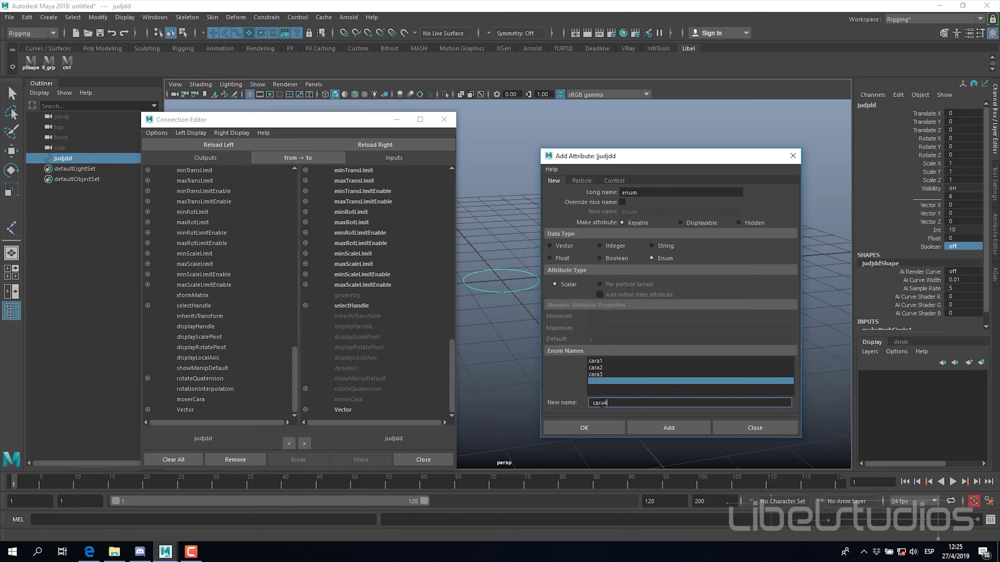
click(607, 383)
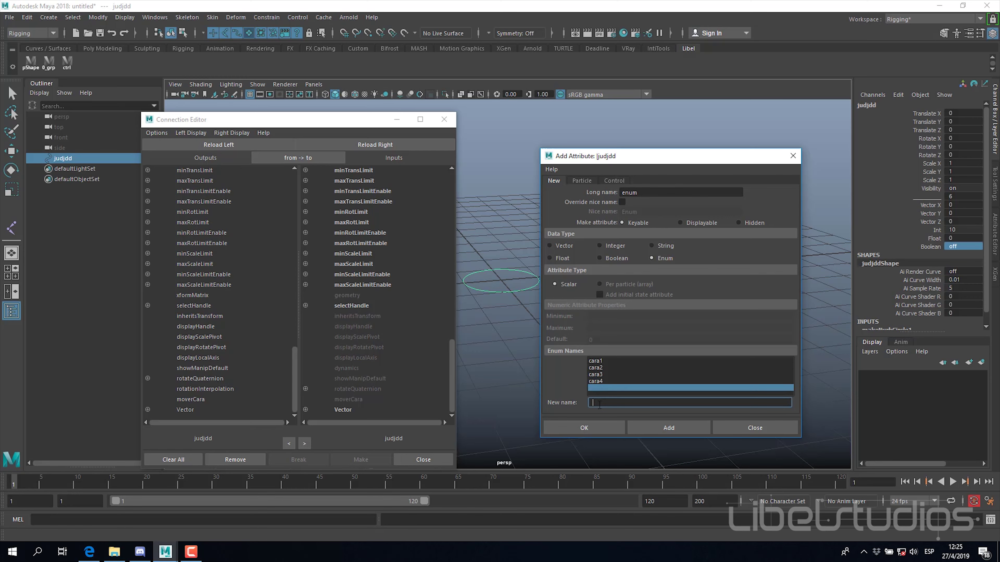
text(cara3)
click(662, 429)
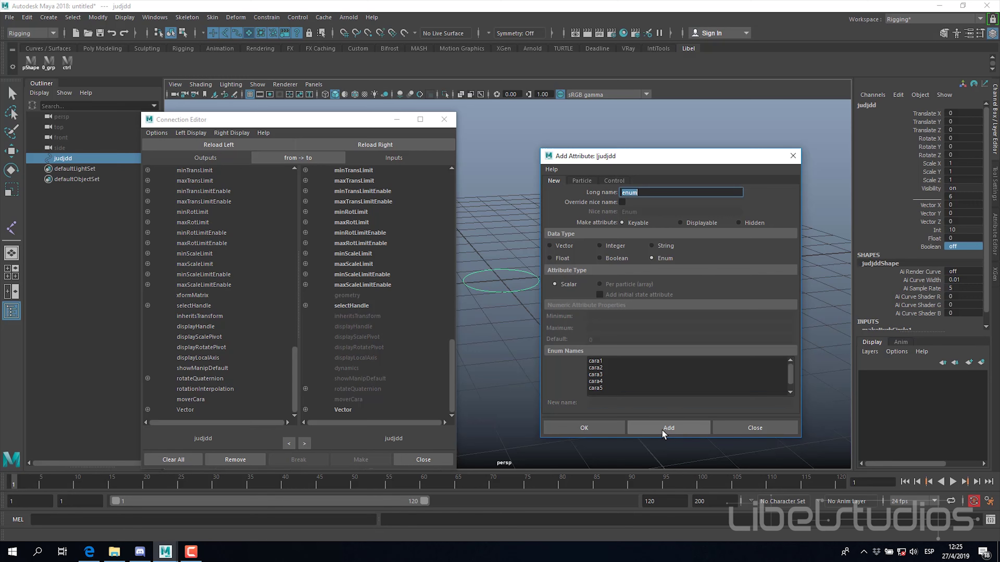
Step: Add the enum attribute, try cara3, reset it to cara1, and open the Script Editor
click(661, 429)
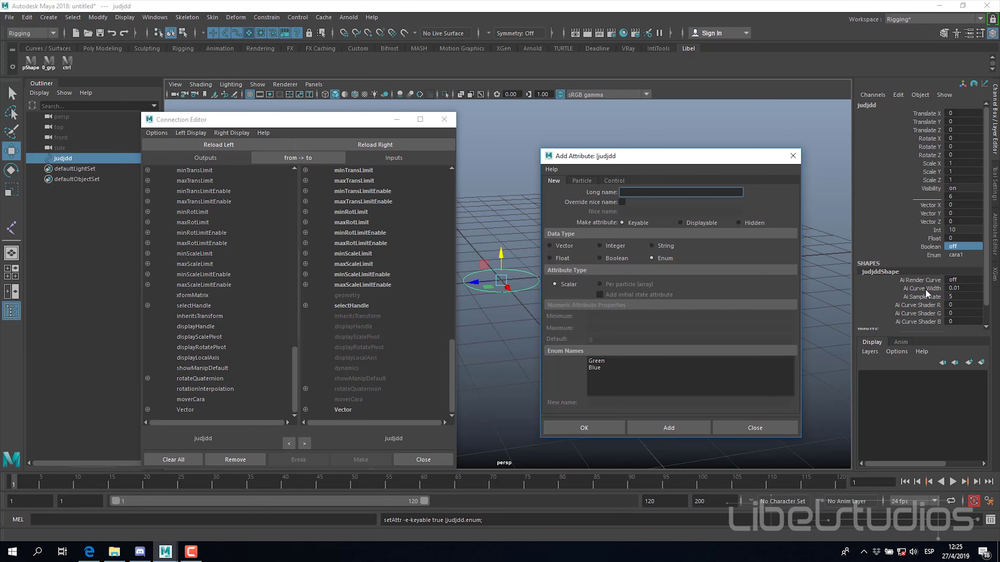
click(961, 255)
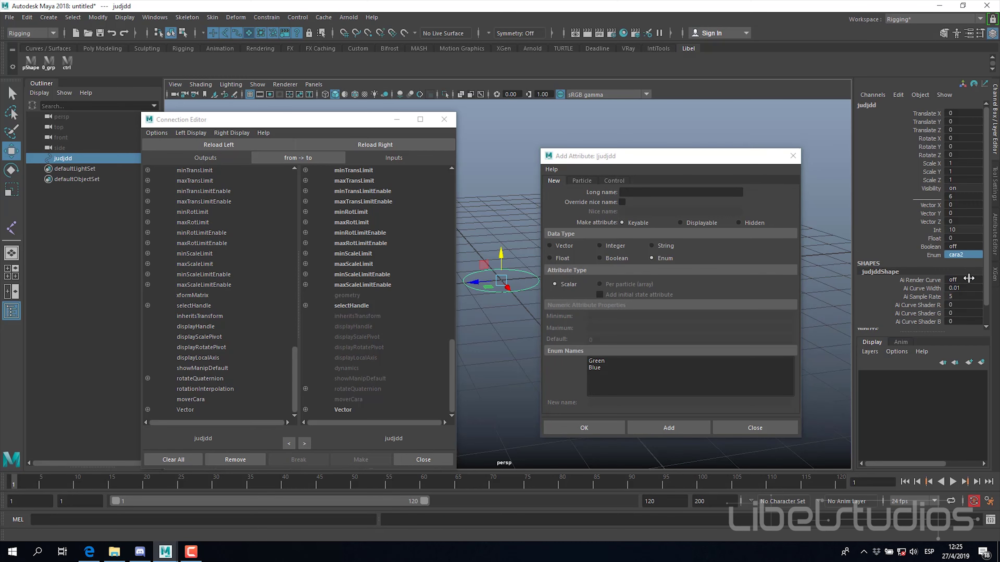
click(965, 285)
click(963, 255)
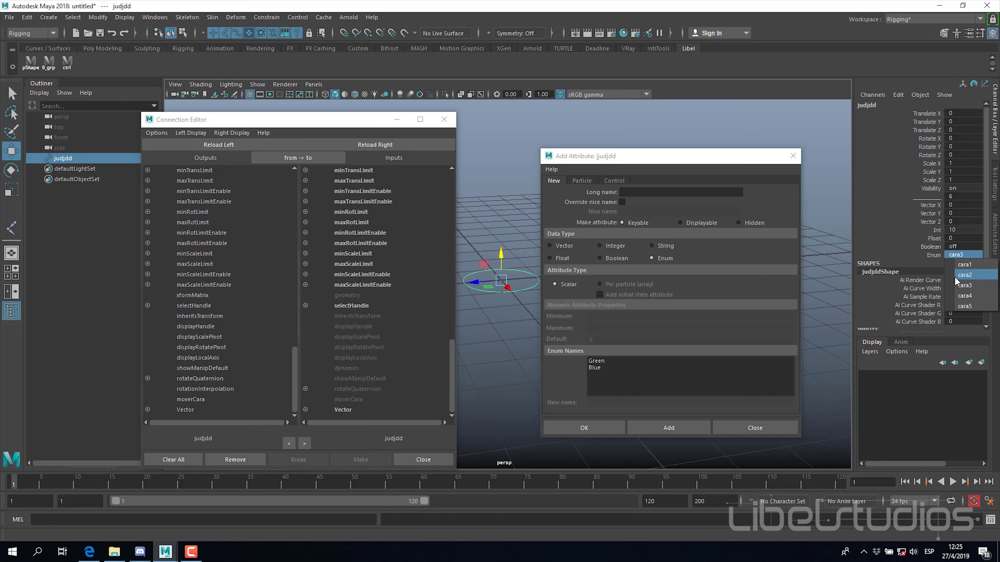
click(974, 267)
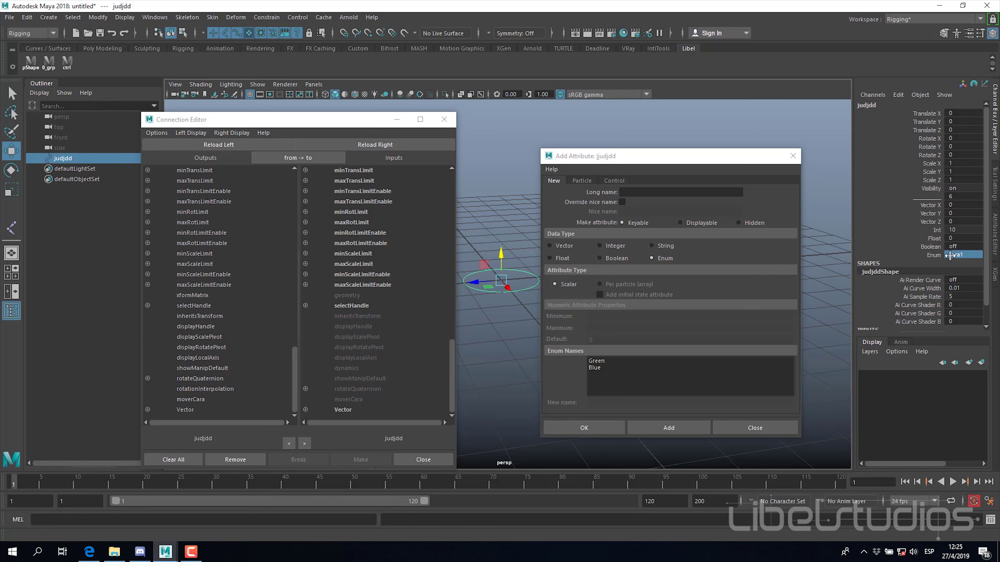
click(989, 520)
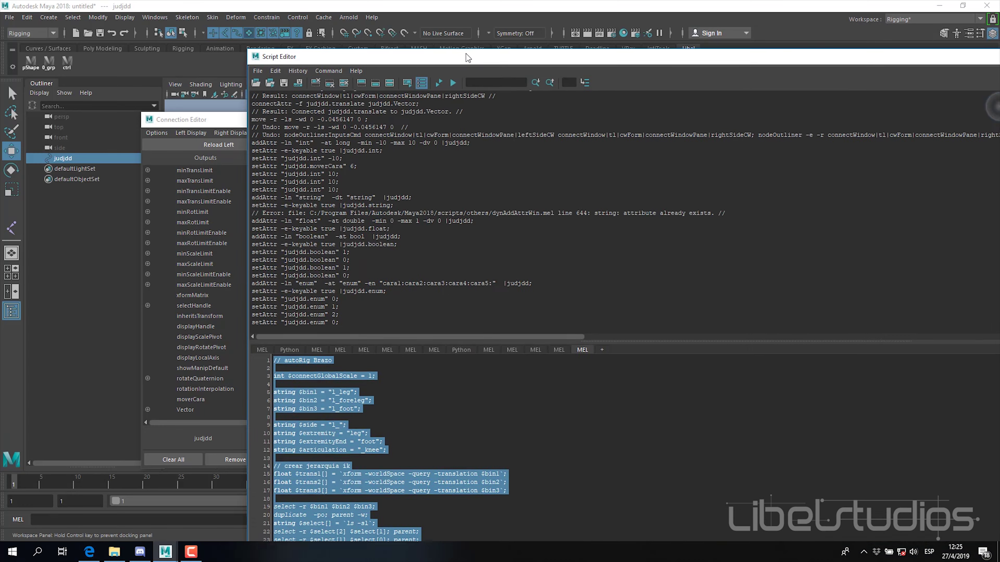
drag(427, 49, 439, 57)
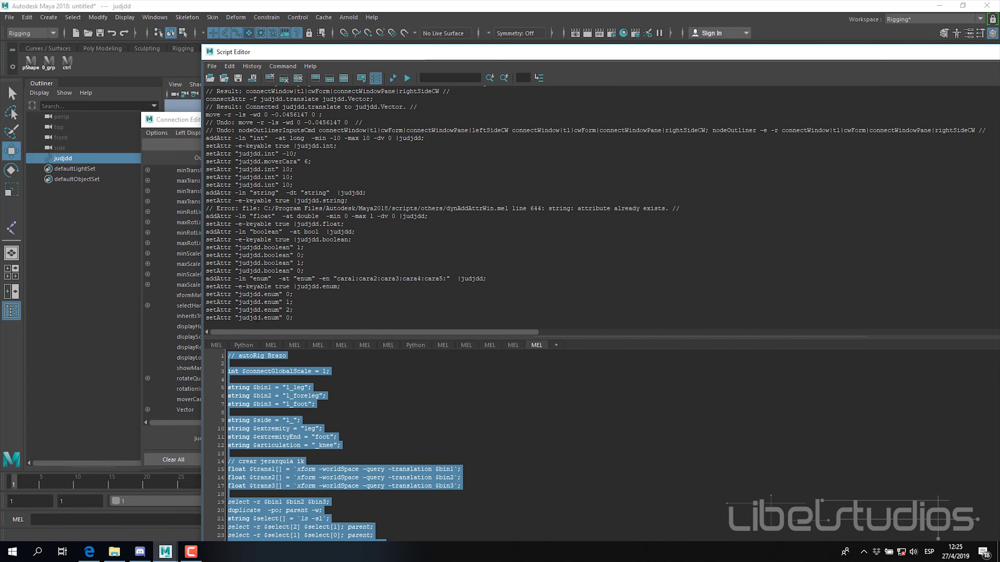
Step: Resize the Script Editor beside the scene and scrub Enum to cara2
double_click(289, 317)
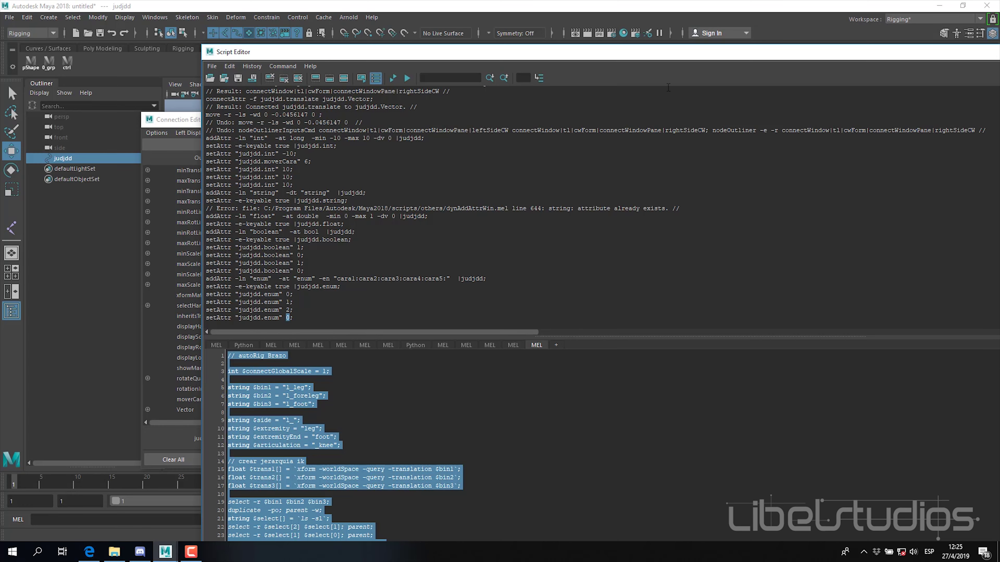
drag(673, 56, 564, 69)
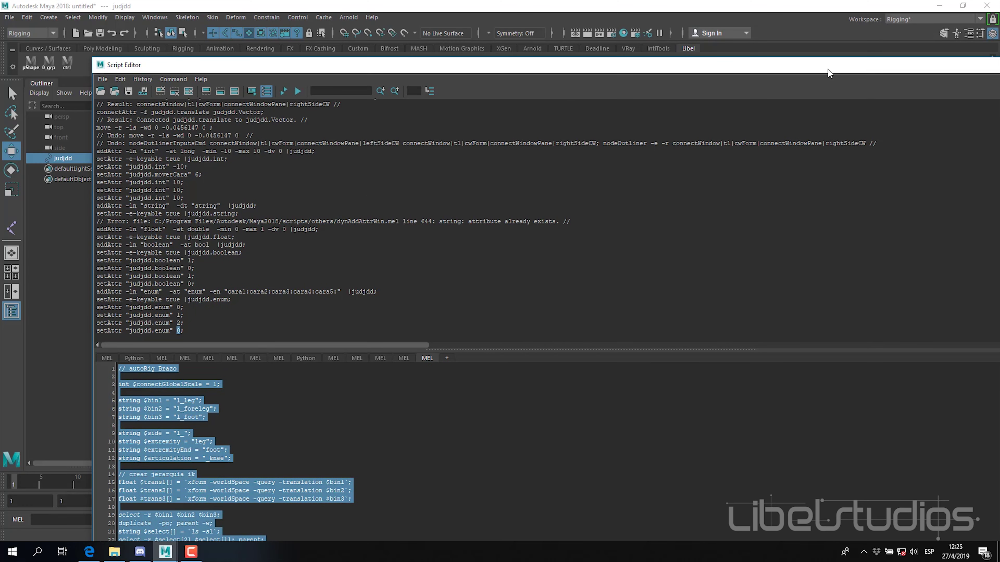
drag(94, 60, 365, 178)
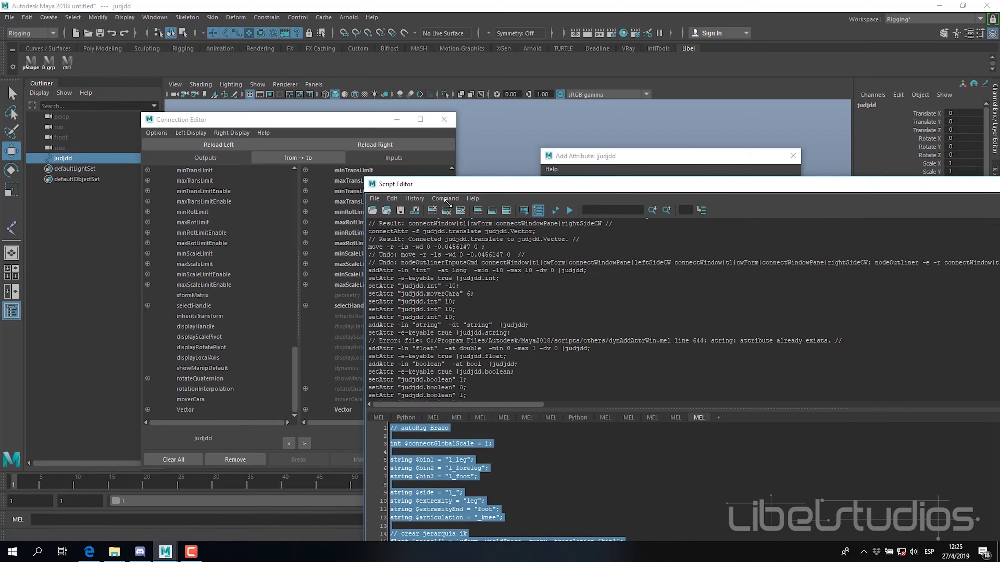
drag(433, 184, 293, 107)
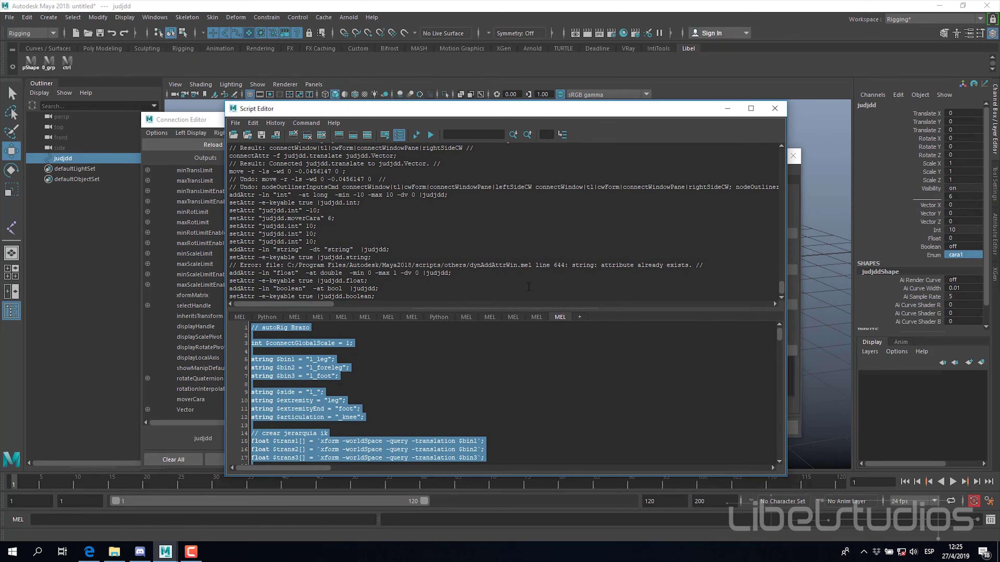
ctrl+drag(966, 255, 971, 273)
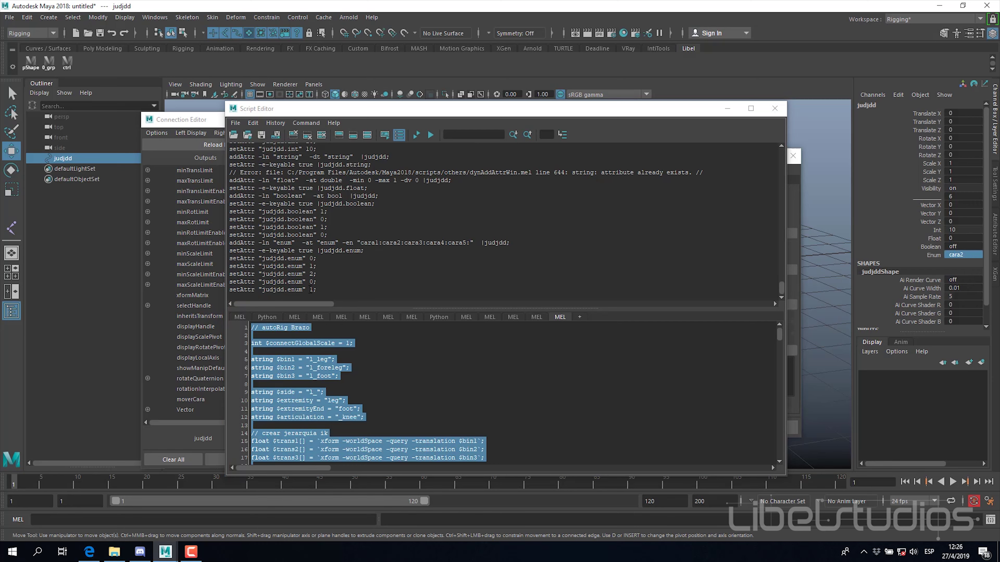
Step: Copy the enum setAttr command into a new MEL tab and run it with value 5
click(312, 289)
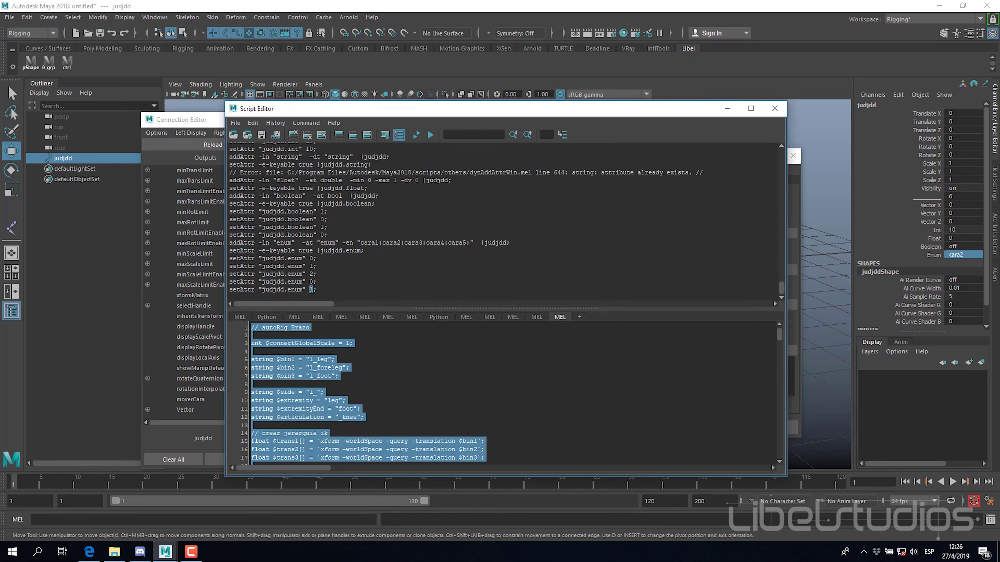
drag(319, 289, 227, 289)
key(ctrl+c)
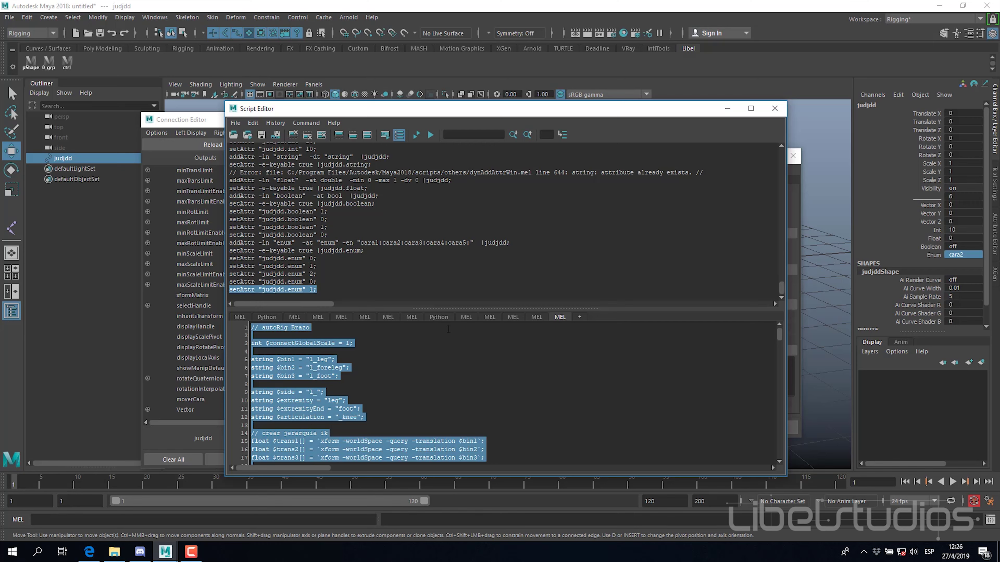
click(579, 317)
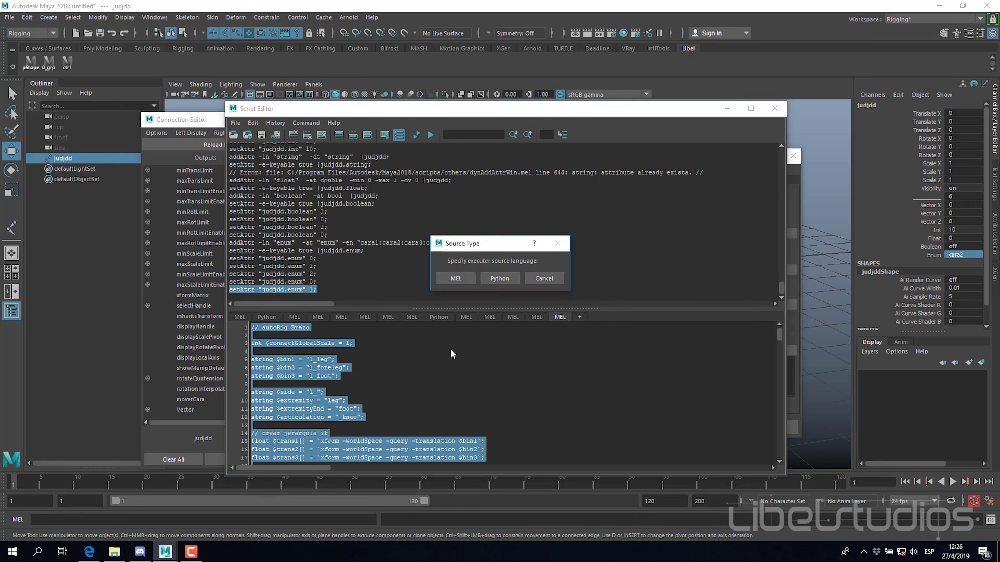
click(453, 277)
key(ctrl+v)
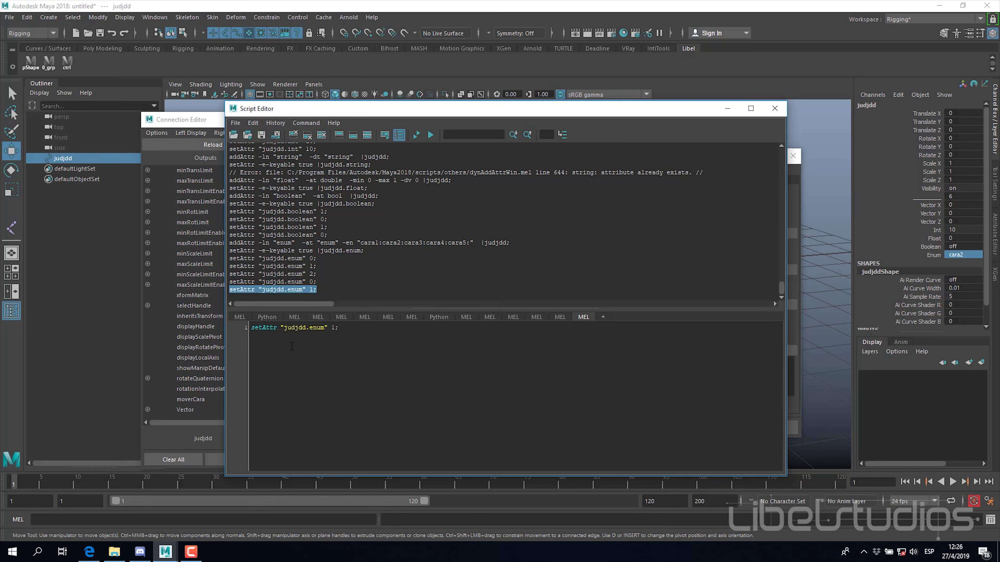
double_click(333, 328)
text(5)
key(ctrl+Return)
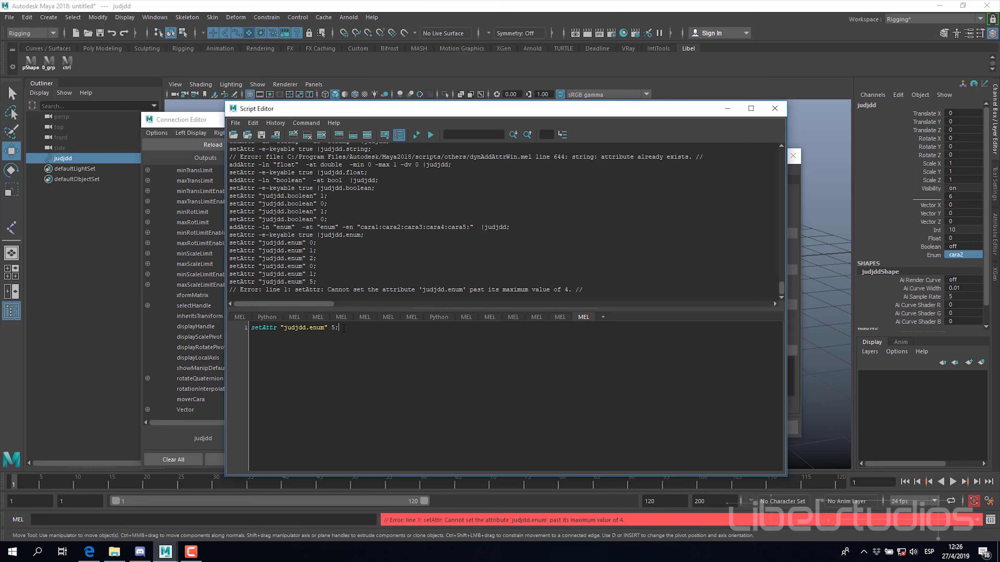
Step: Check the Enum choices, then run setAttr "judjdd.enum" 4 instead
click(967, 255)
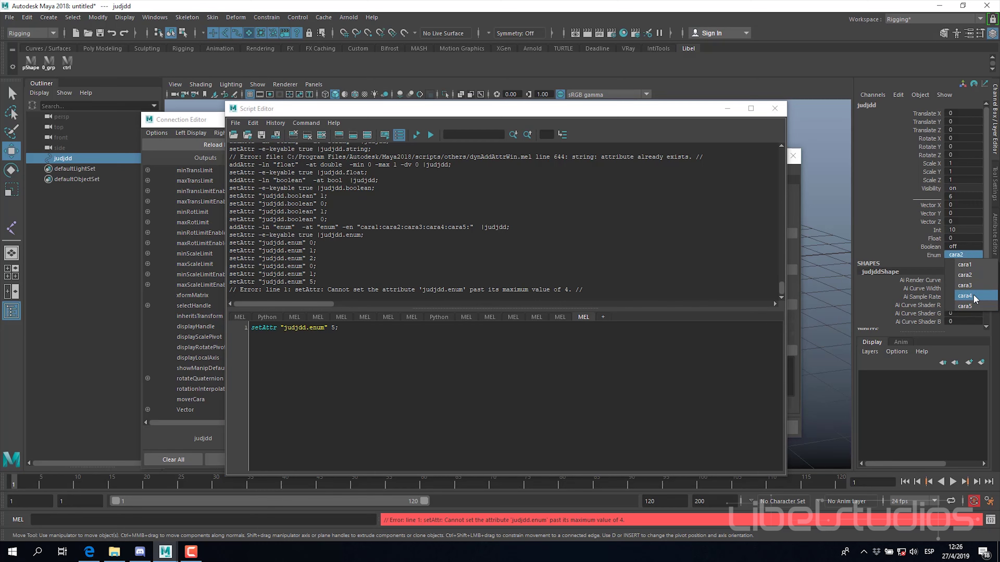
click(336, 330)
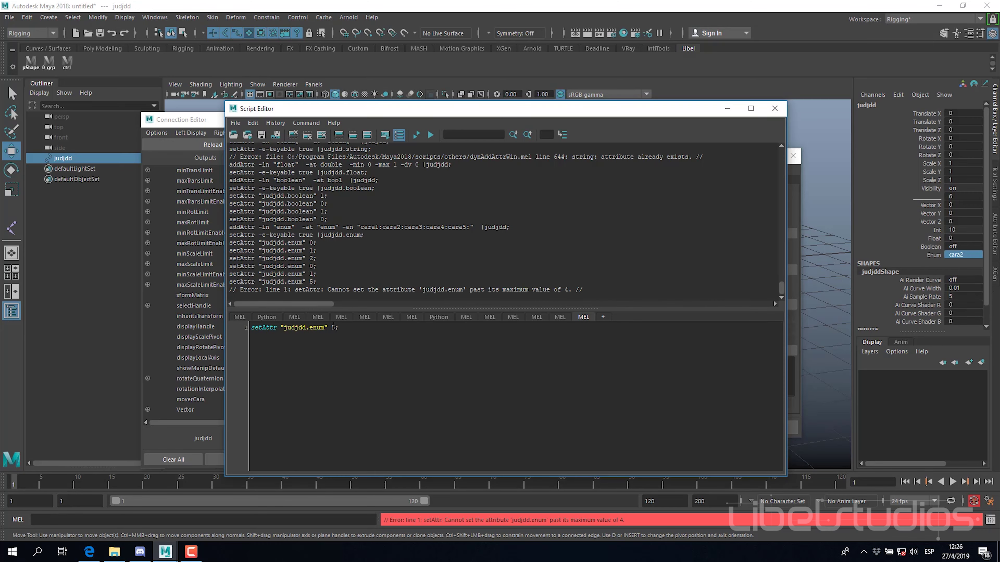
key(BackSpace)
text(0)
double_click(334, 328)
text(4)
drag(339, 327, 243, 329)
key(ctrl+Return)
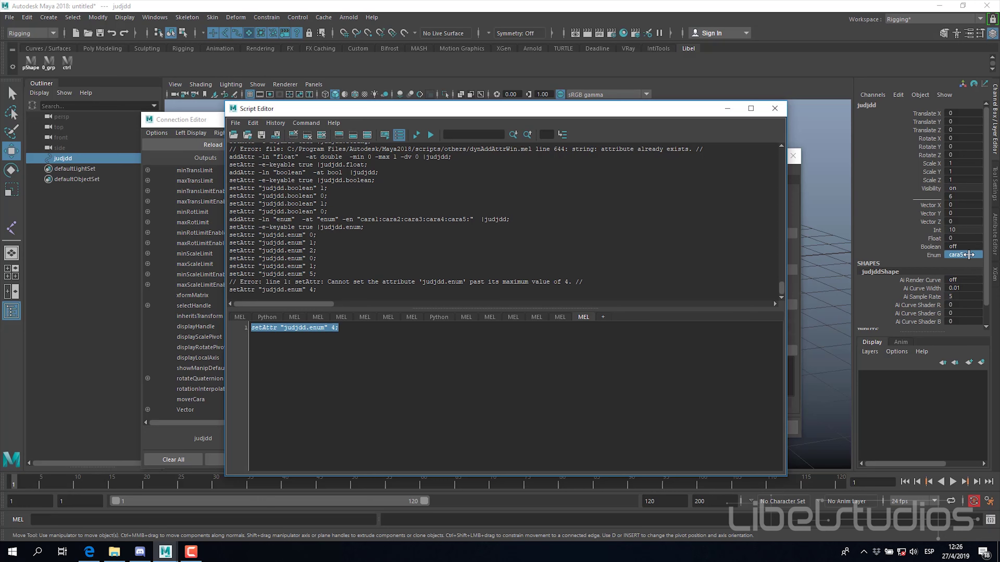
Step: Confirm Enum now reads cara5 and minimize the Script Editor
click(969, 254)
click(728, 109)
click(727, 109)
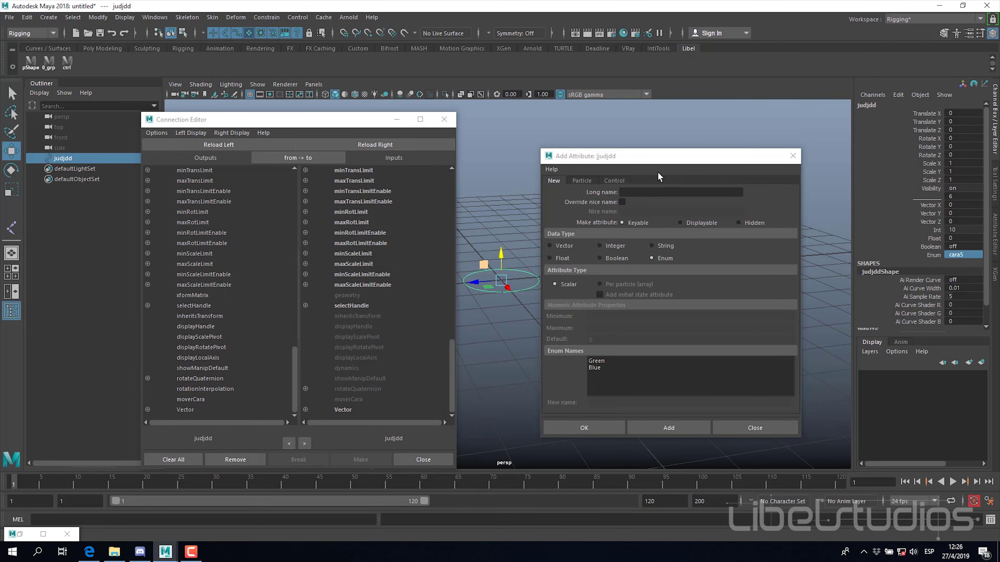
Step: Move the Add Attribute dialog aside and open Modify > Edit Attribute
drag(668, 159, 609, 153)
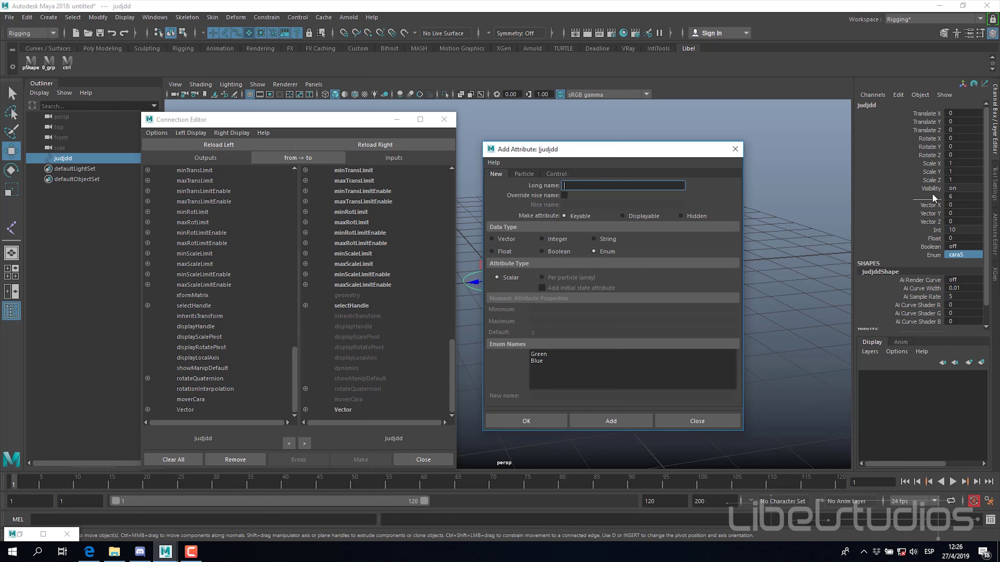
click(97, 17)
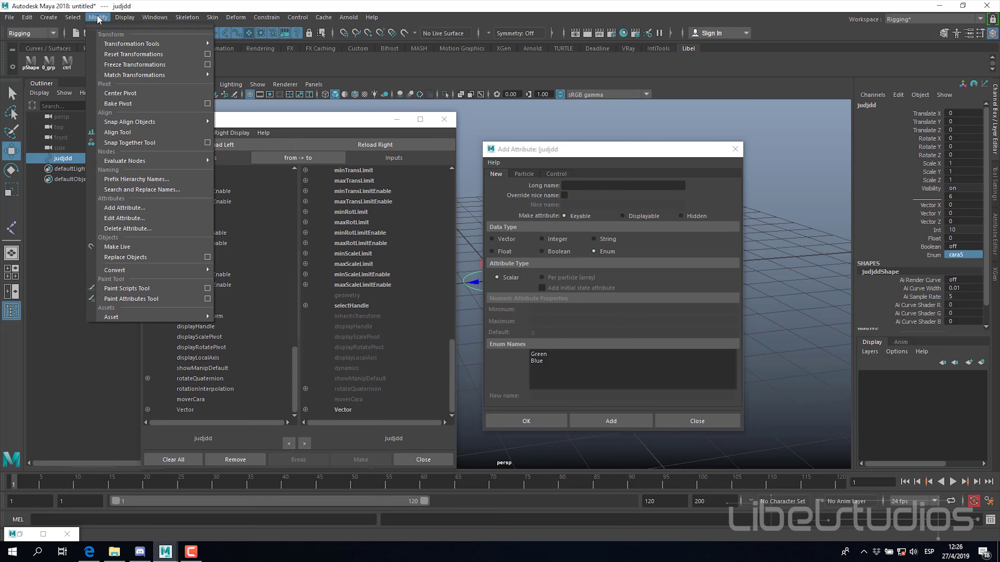
click(124, 218)
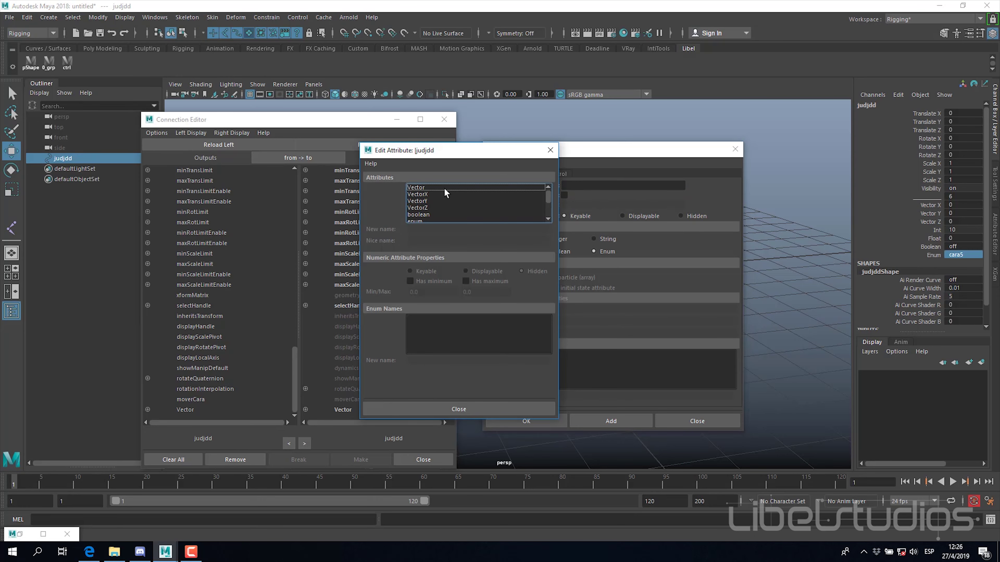
Step: Inspect the boolean, int and string attributes' settings in Edit Attribute
click(420, 215)
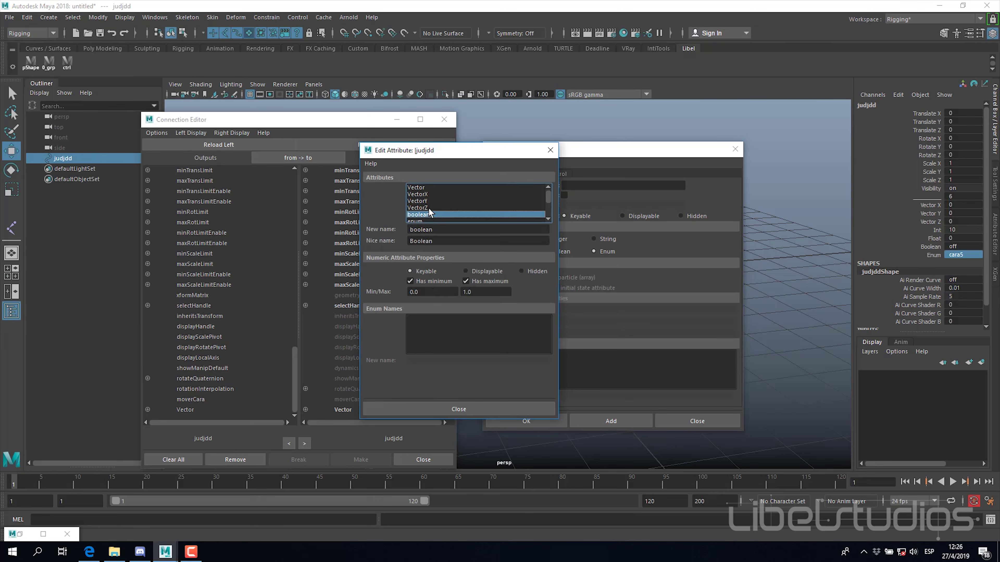
scroll(457, 210, down, 1)
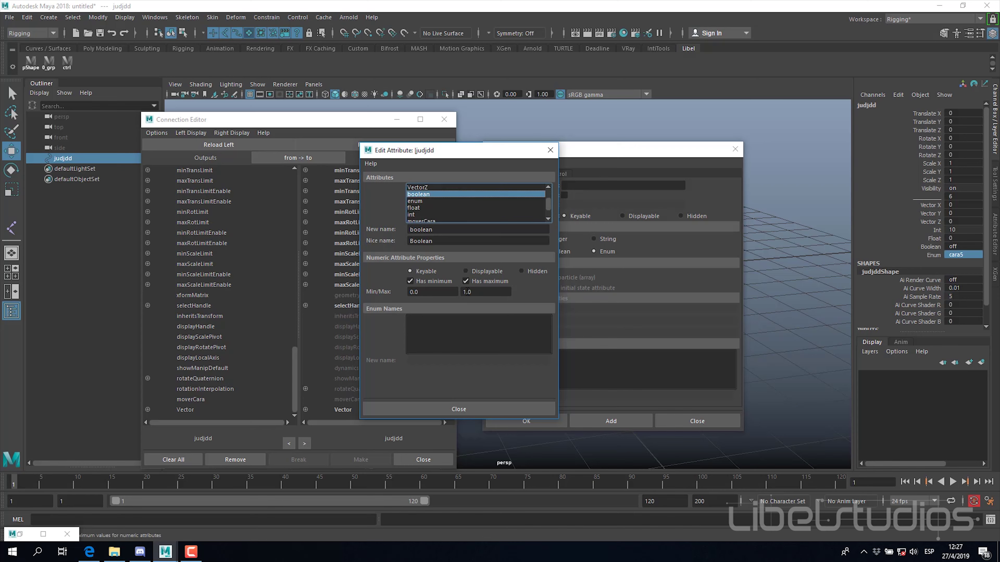
click(440, 232)
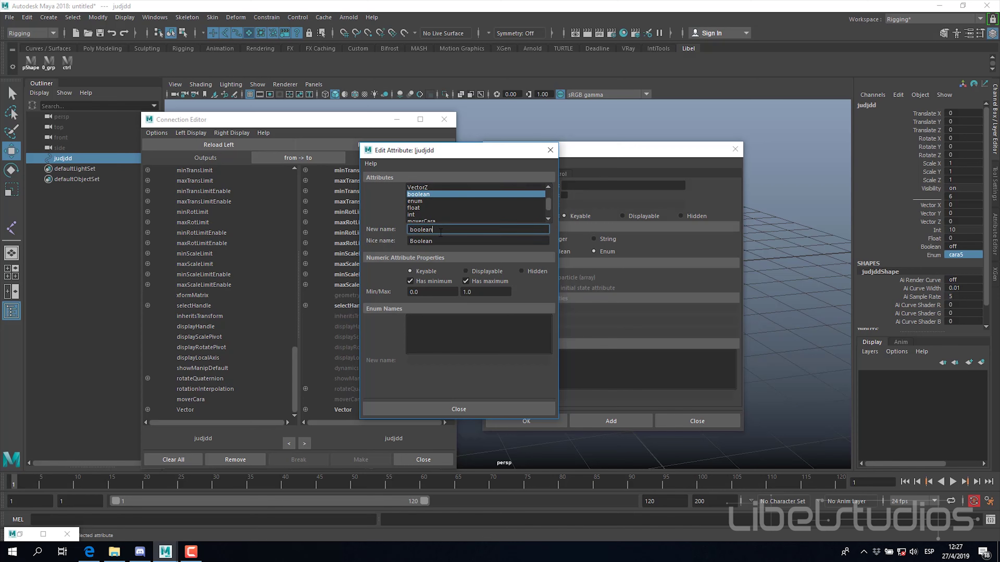
click(441, 241)
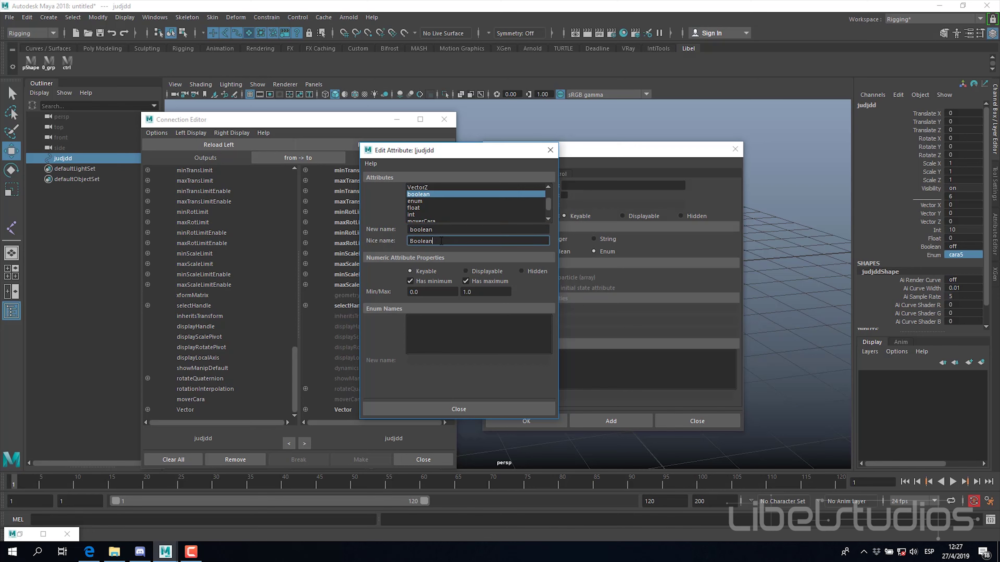
click(430, 220)
click(433, 203)
click(429, 214)
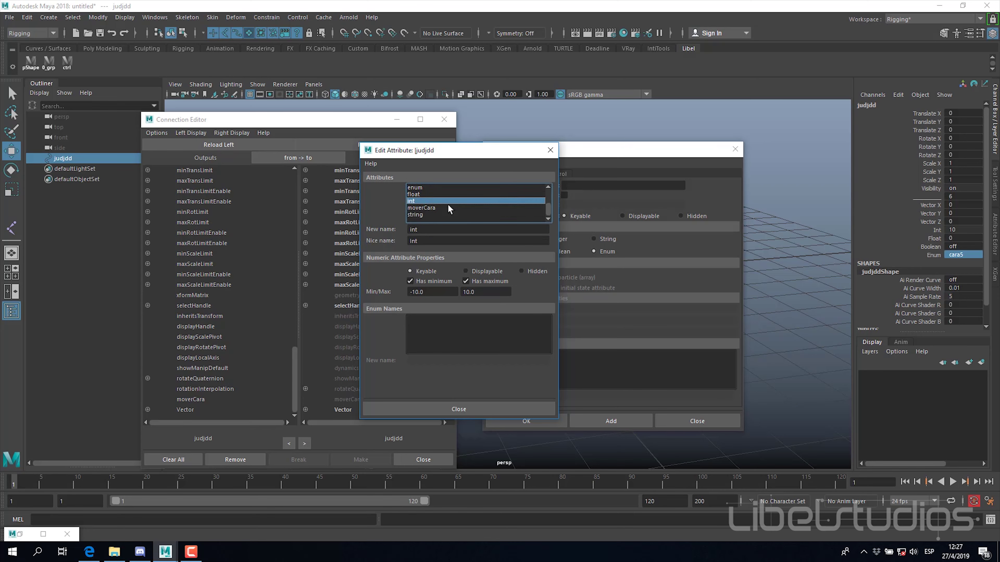
click(433, 207)
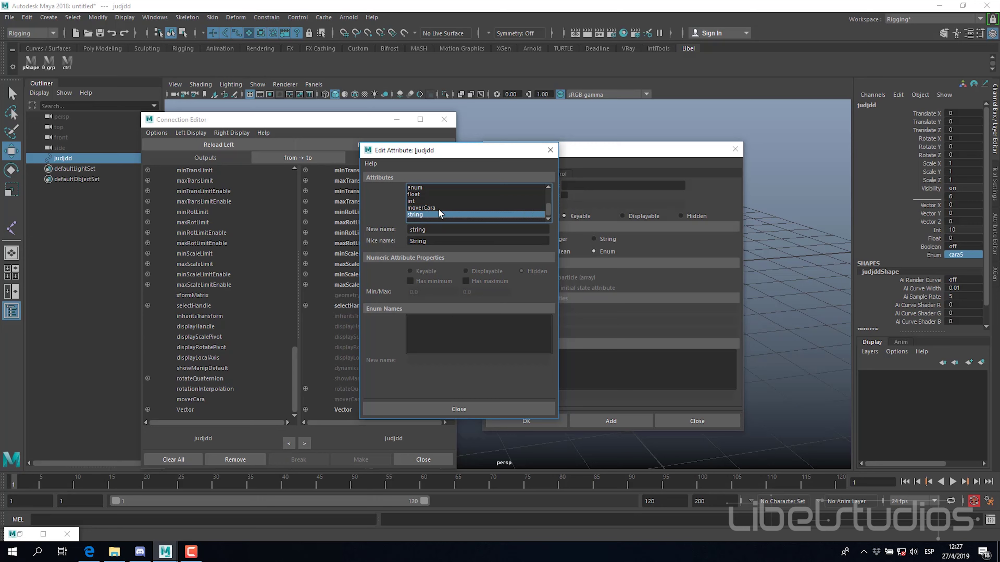
Step: Delete the moverCara attribute via Modify > Delete Attribute
click(98, 17)
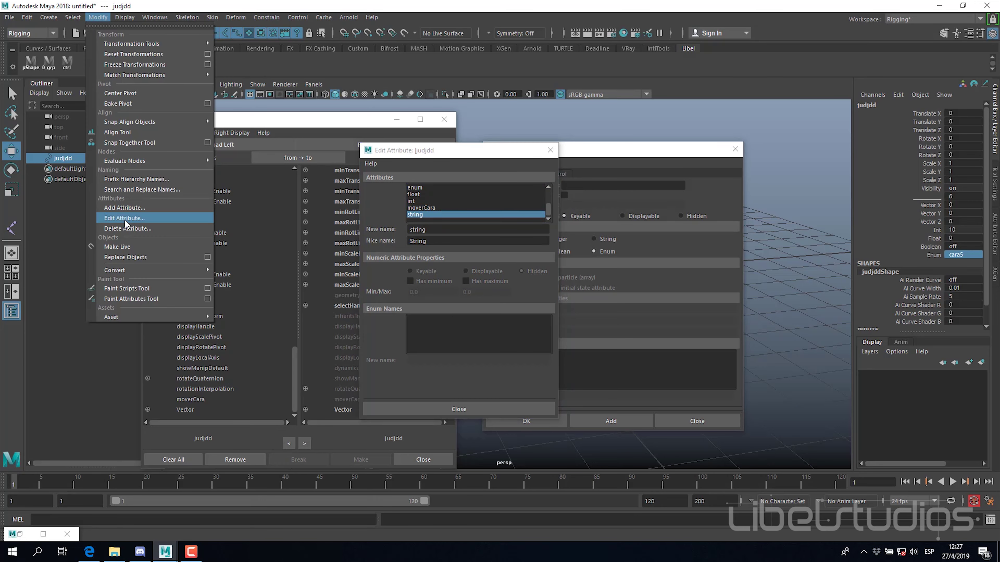
click(128, 229)
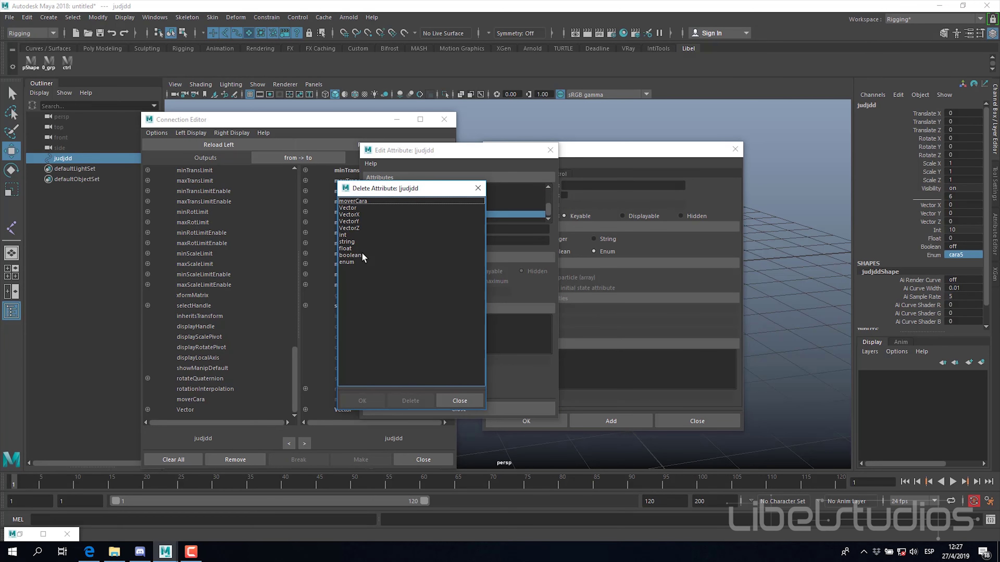
click(364, 200)
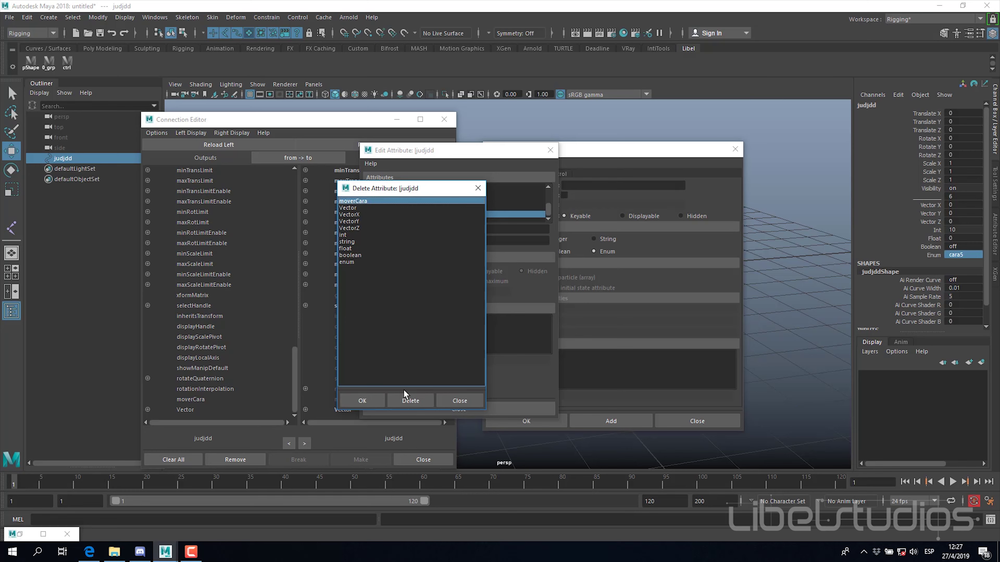
click(411, 401)
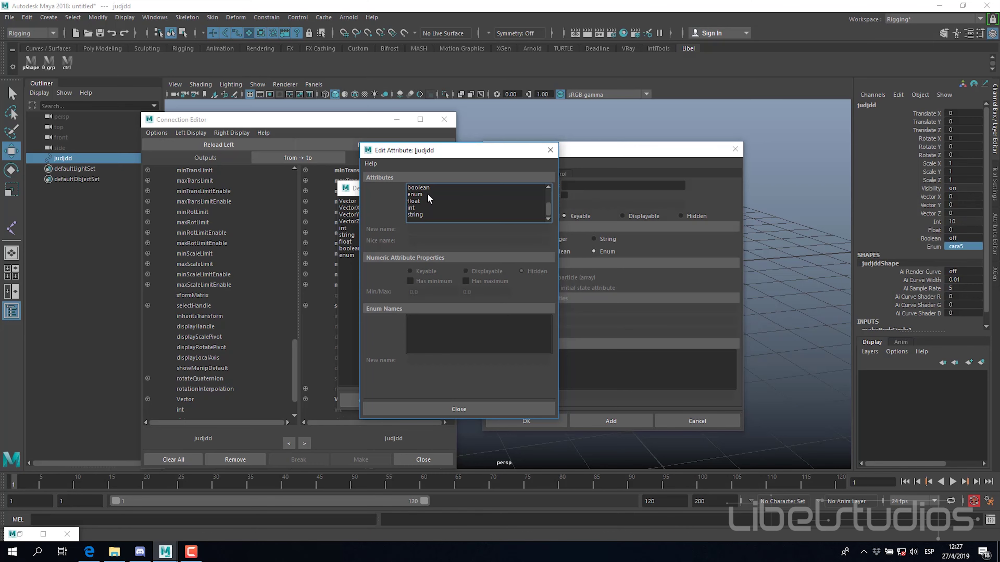
Step: Move the edit dialog aside and select VectorX and int in the deletion list
mouse_move(424, 152)
mouse_down()
mouse_move(490, 148)
mouse_move(490, 160)
mouse_up()
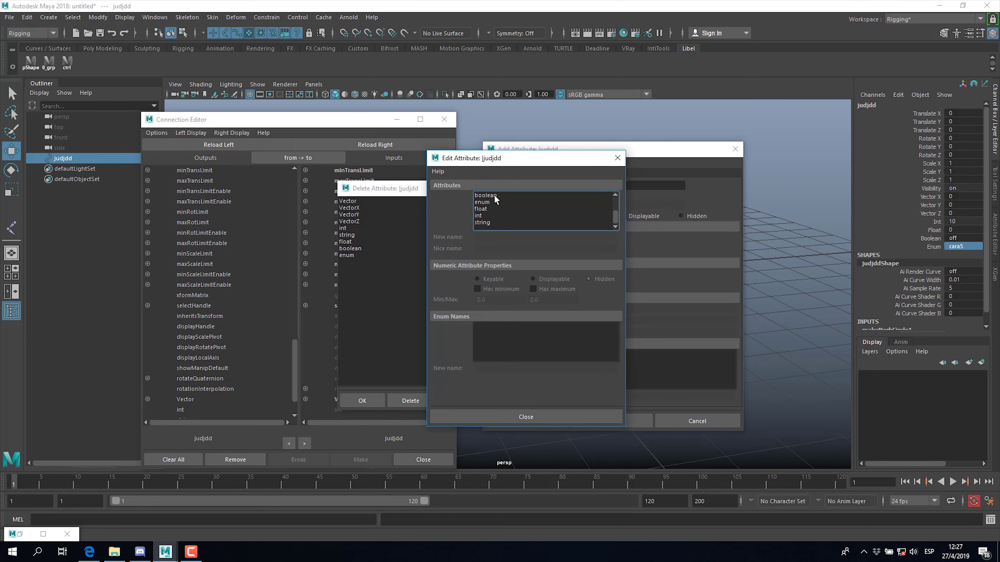
click(356, 208)
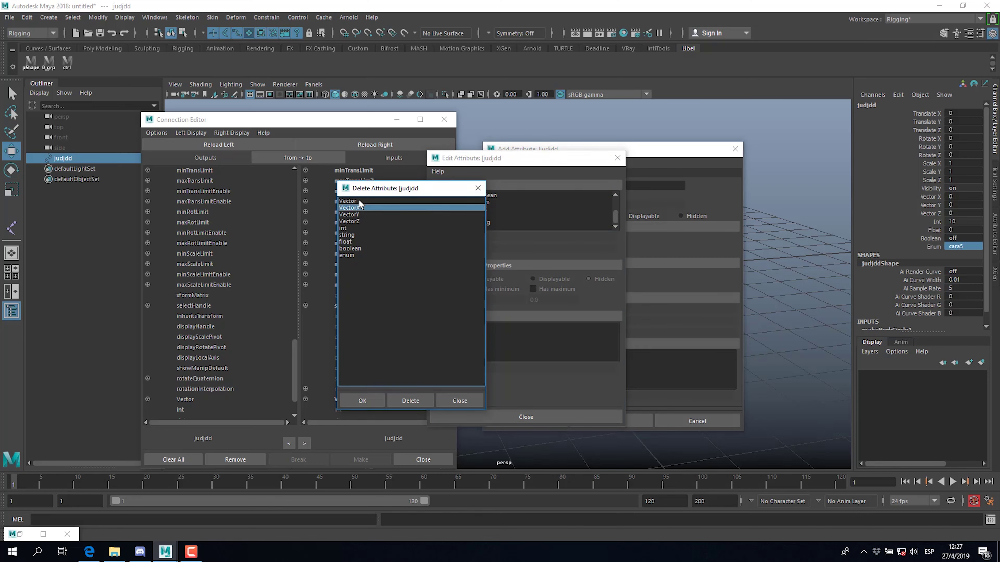
click(350, 228)
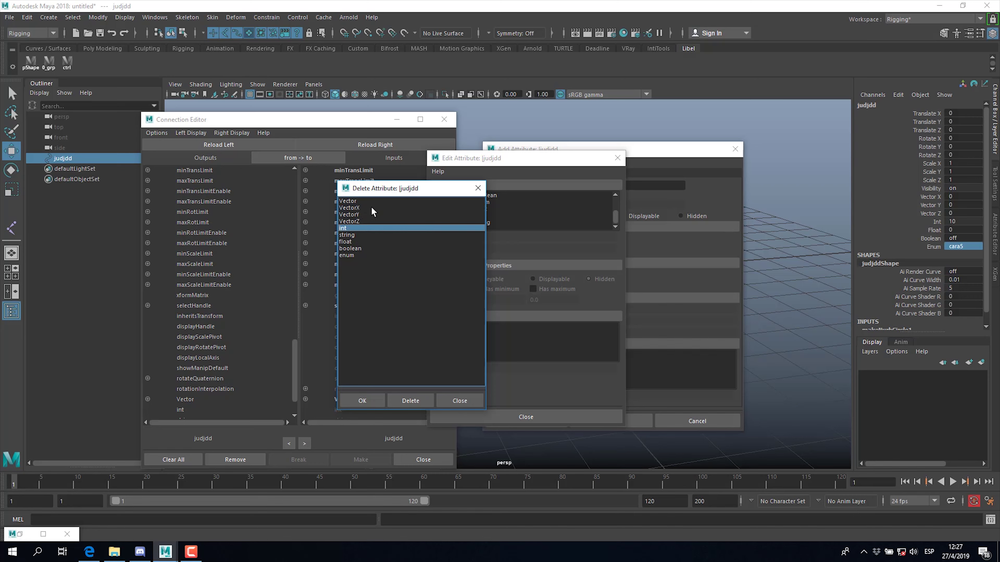